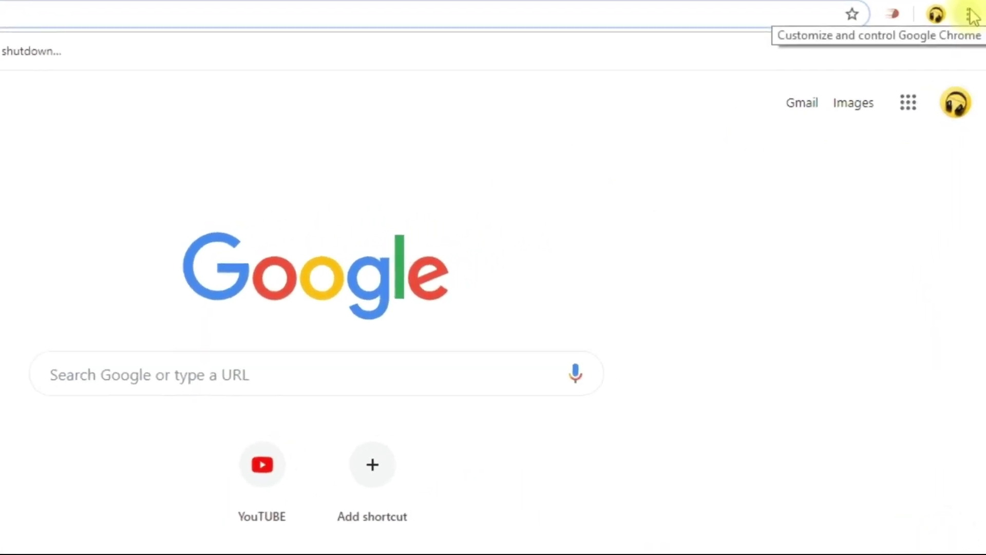
- Print Chrome's new tab page with Microsoft Print to PDF as the destination
{"action": "left_click", "coordinate": [972, 16]}
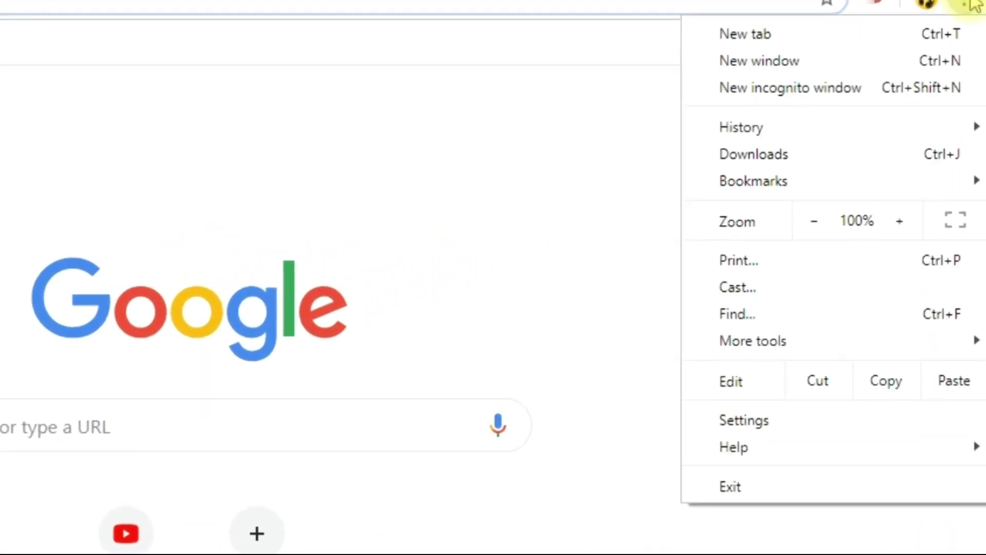
{"action": "left_click", "coordinate": [810, 264]}
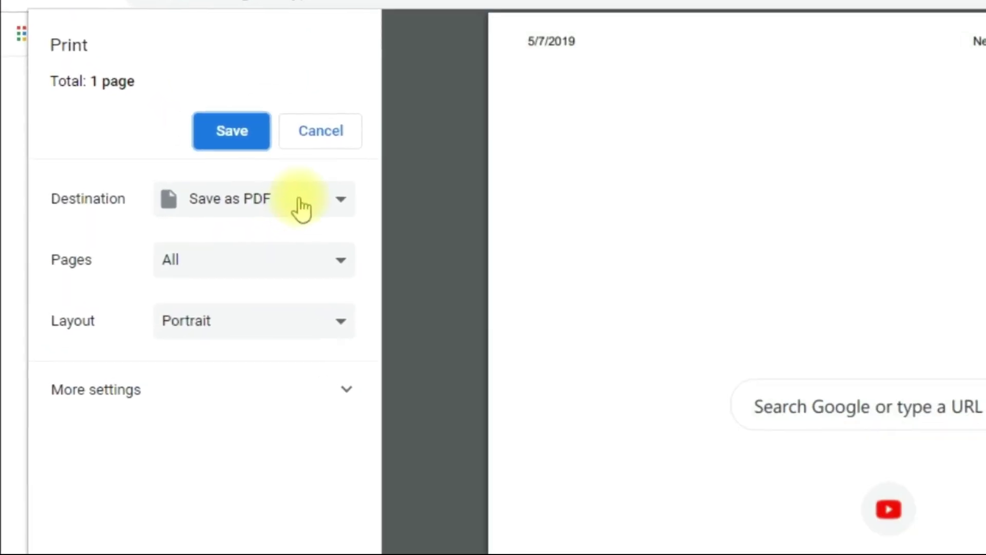
{"action": "left_click", "coordinate": [302, 206]}
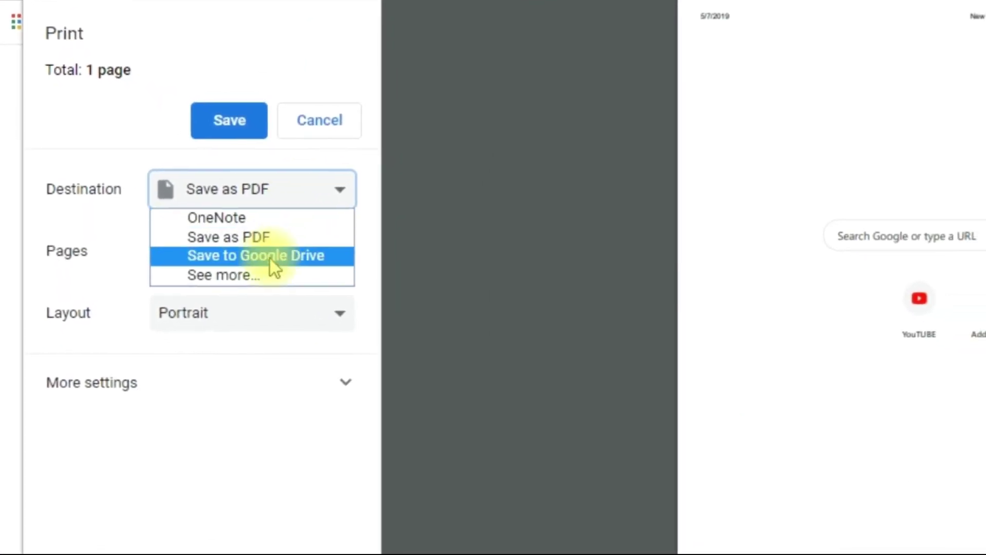
{"action": "left_click", "coordinate": [258, 264]}
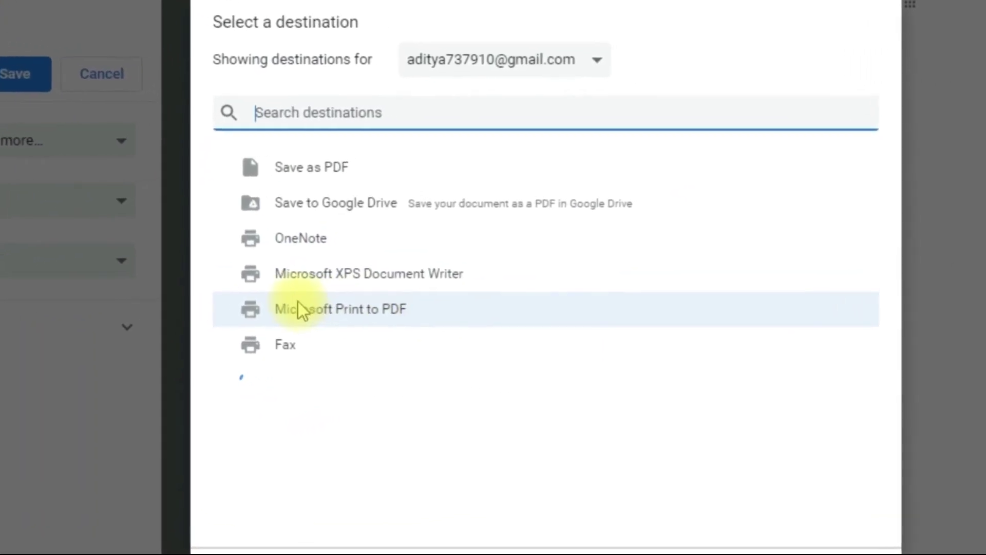
{"action": "left_click", "coordinate": [388, 287]}
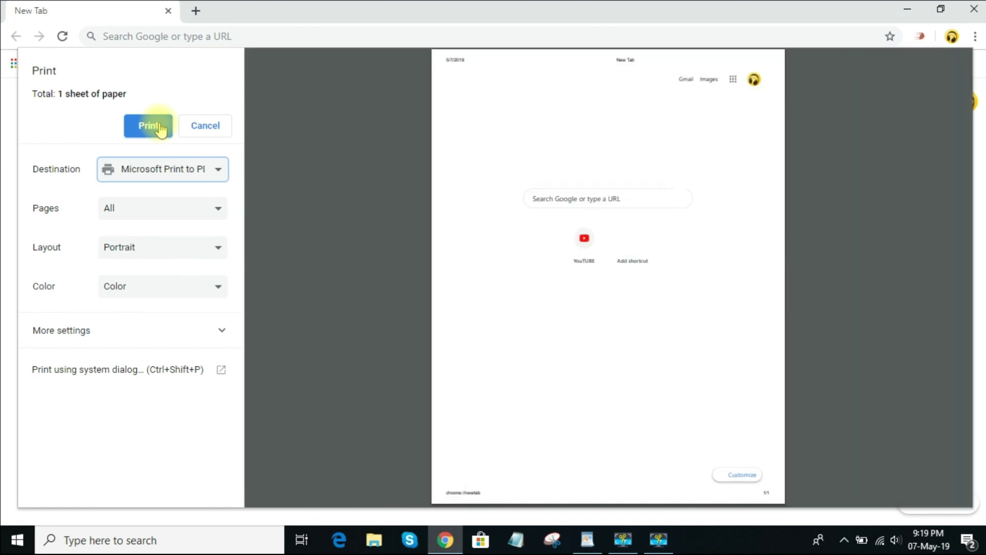
{"action": "left_click", "coordinate": [159, 128]}
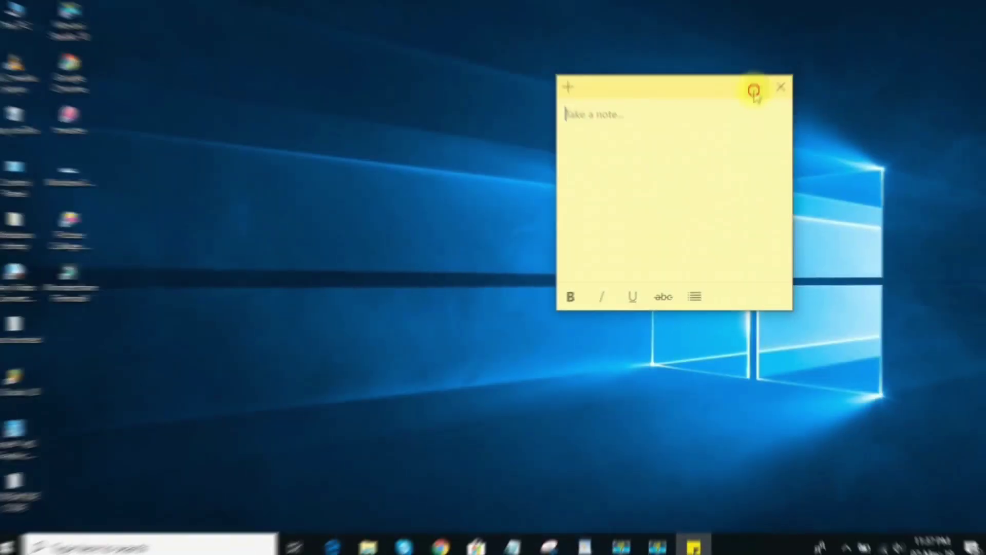
- Recolour the sticky note green, then pink, then blue
{"action": "left_click", "coordinate": [753, 88]}
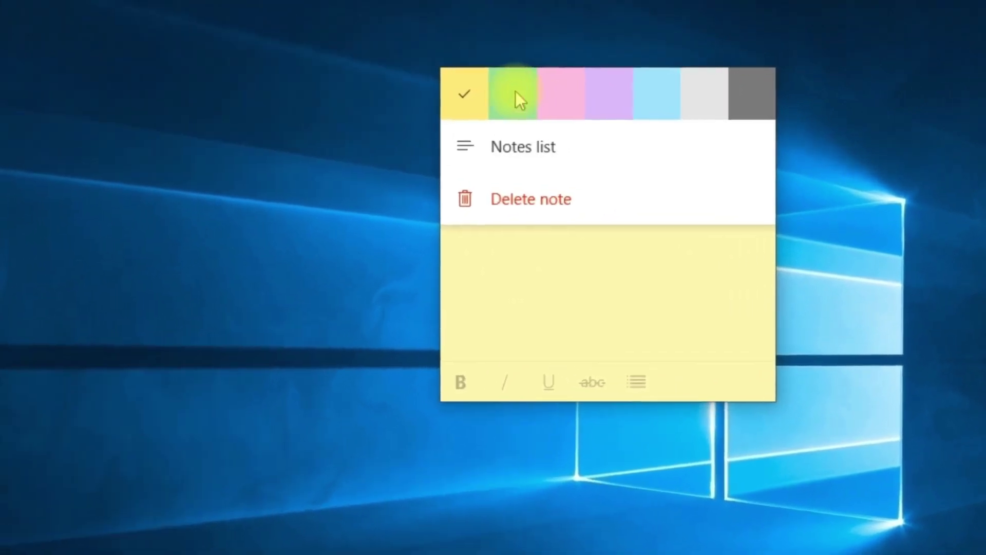
{"action": "left_click", "coordinate": [576, 96]}
{"action": "left_click", "coordinate": [724, 83]}
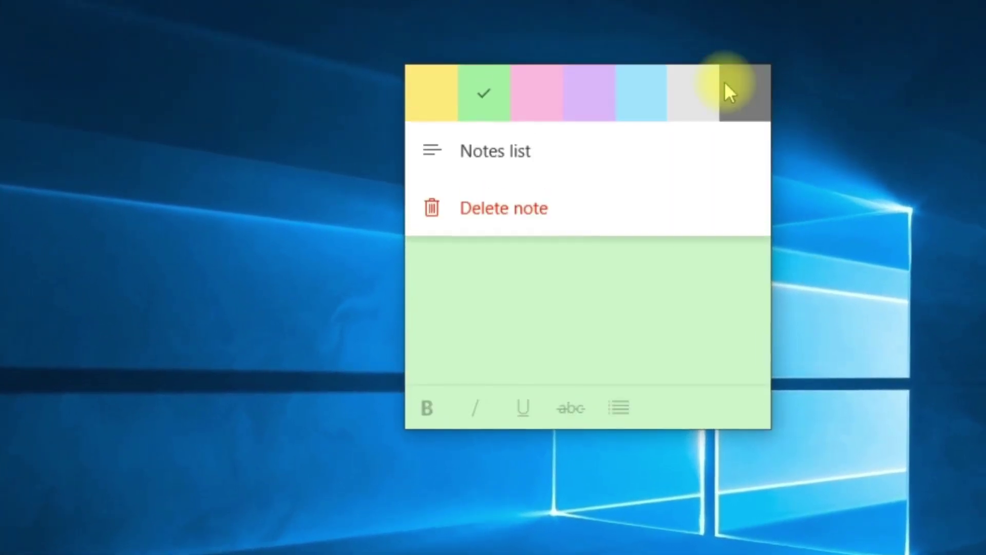
{"action": "left_click", "coordinate": [556, 85]}
{"action": "left_click", "coordinate": [708, 85]}
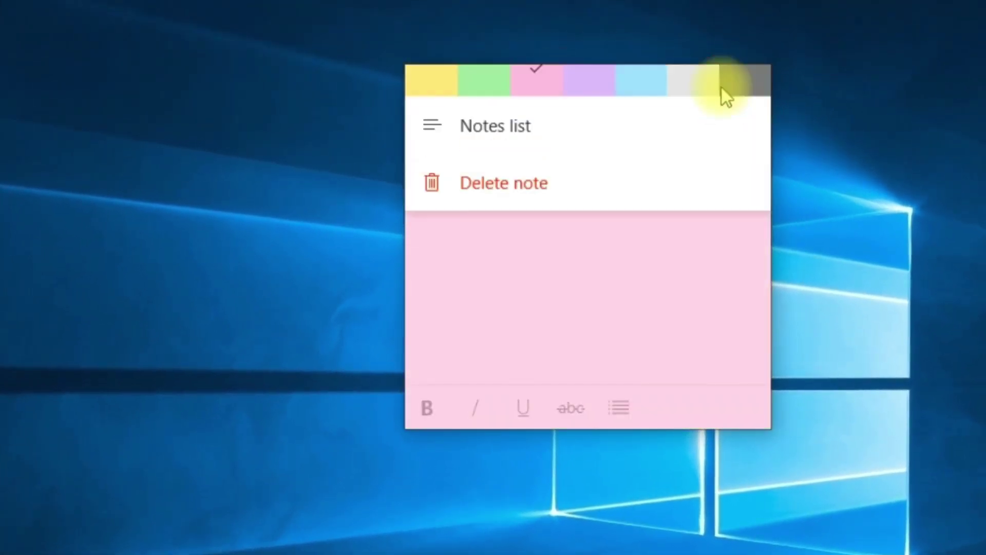
{"action": "left_click", "coordinate": [640, 94]}
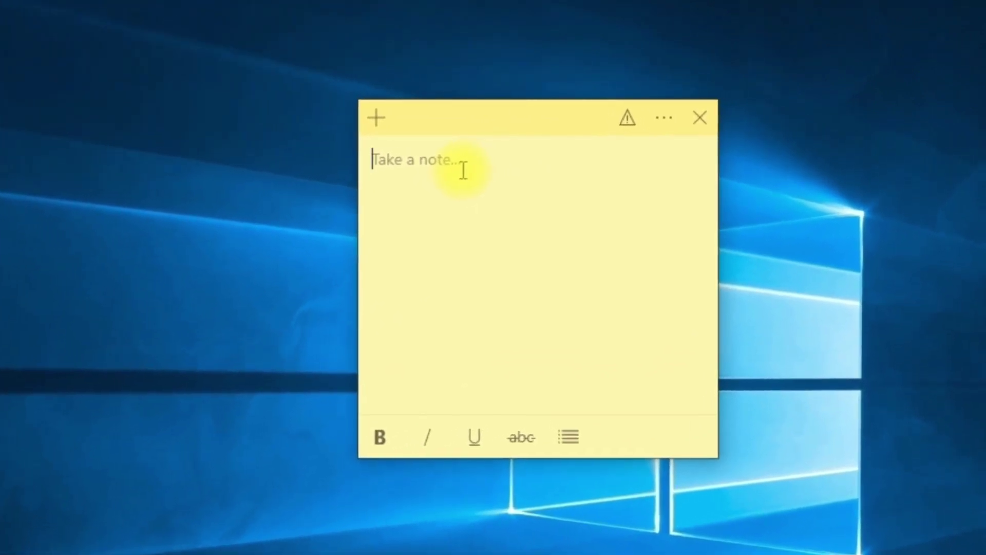
- Type 'a' in bold, add italic for 'ghjg', then add underline for 'bh'
{"action": "key", "text": "ctrl+b"}
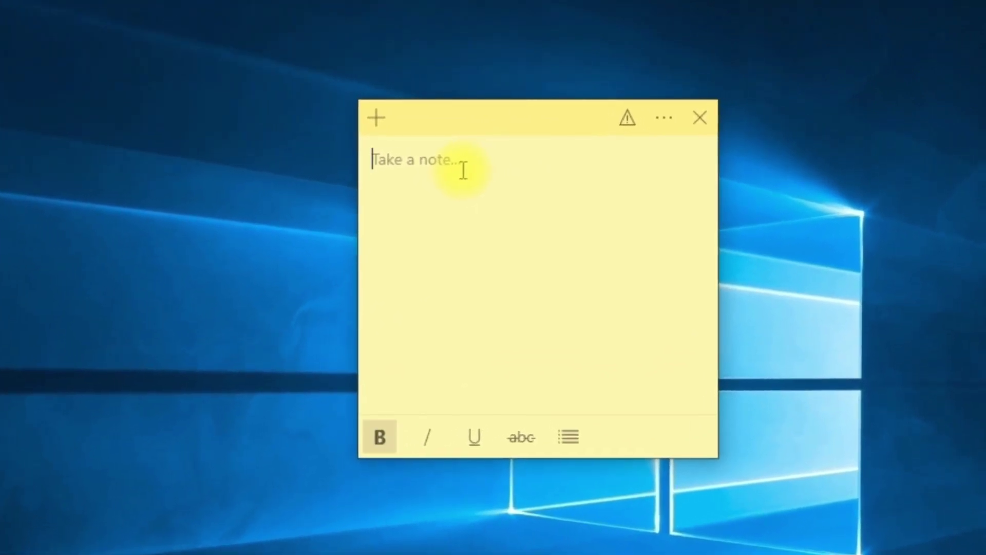
{"action": "type", "text": "adhin"}
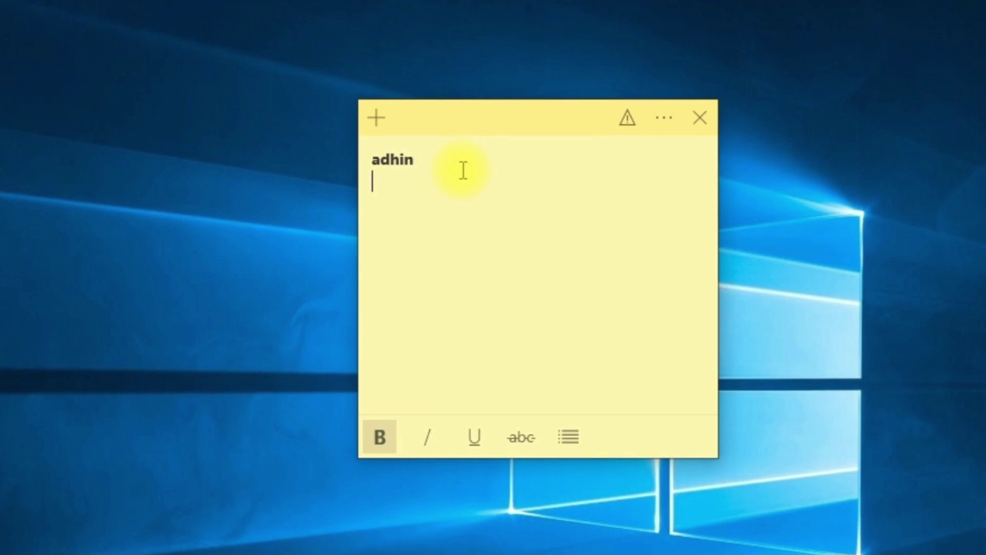
{"action": "key", "text": "ctrl+i"}
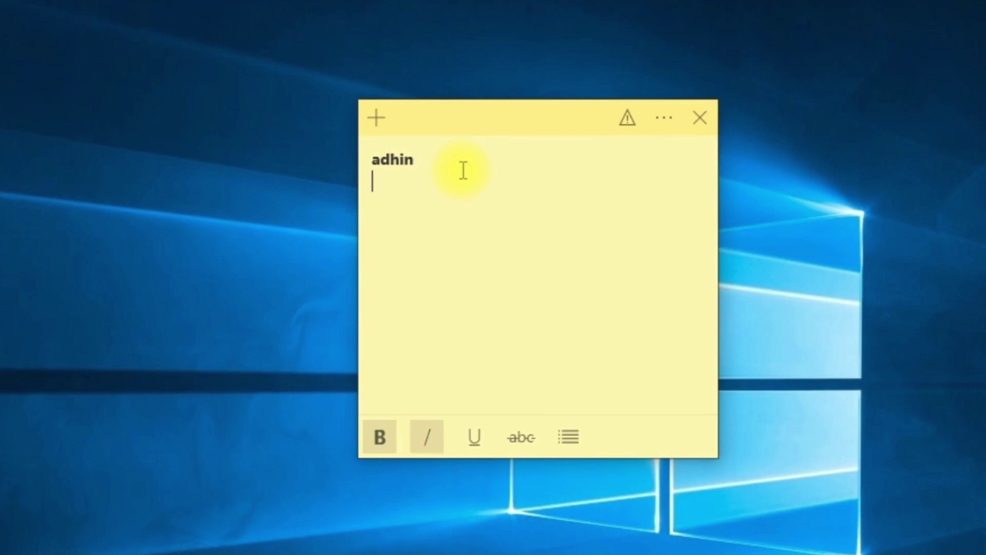
{"action": "type", "text": "ghjgd"}
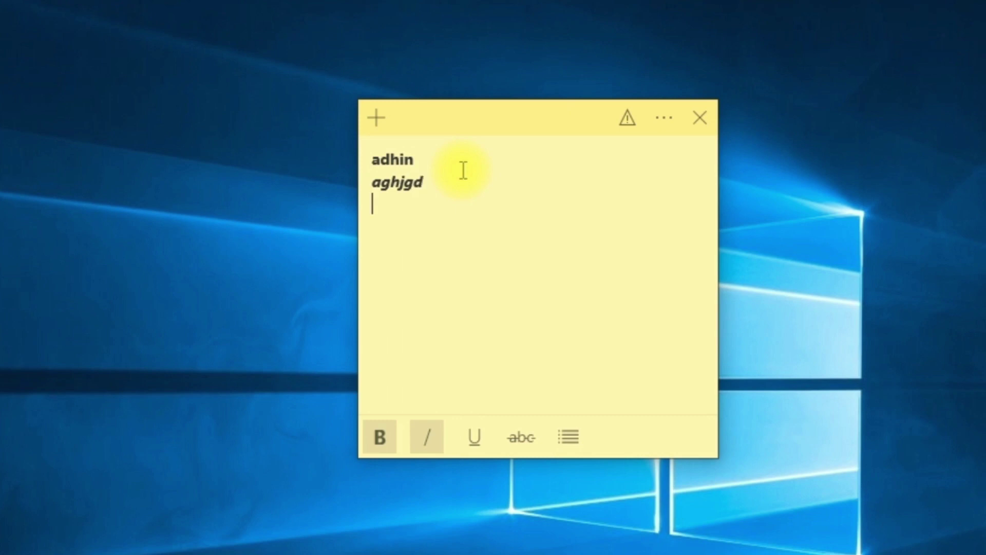
{"action": "key", "text": "ctrl+u"}
{"action": "type", "text": "bhdskjh"}
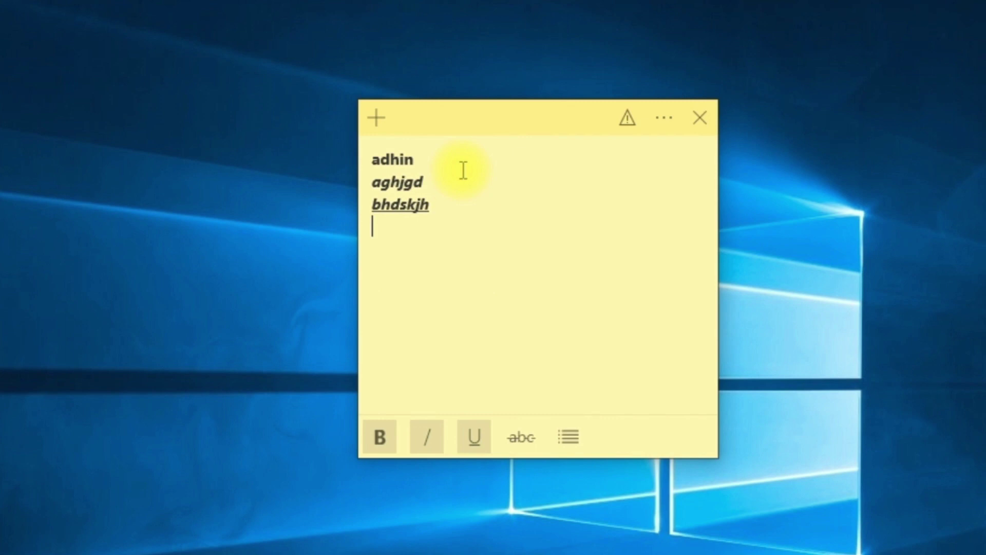
- Add a strikethrough line 'bhbddsahj' and a bulleted line 'saglkhasgl', then close the note
{"action": "key", "text": "Return"}
{"action": "key", "text": "ctrl+t"}
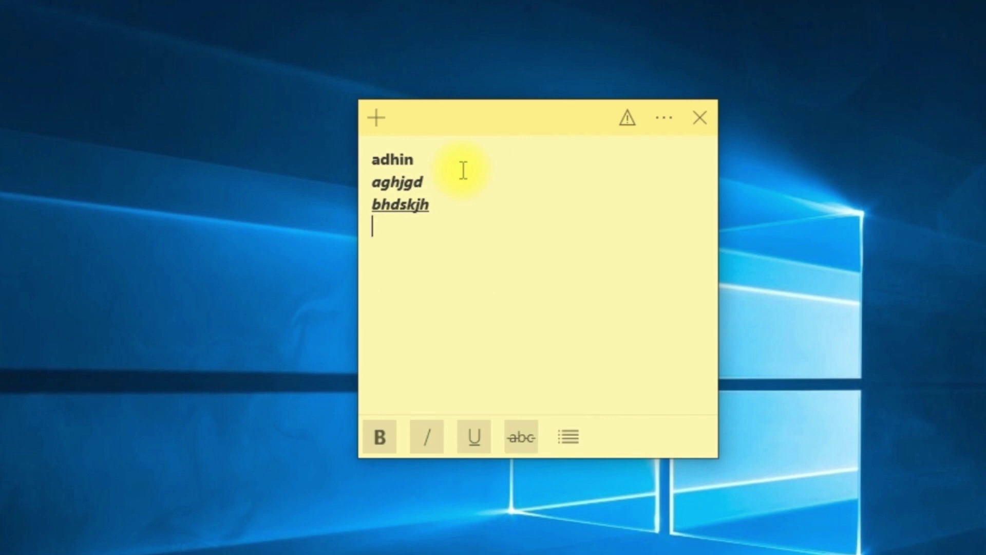
{"action": "type", "text": "bhbddsahj"}
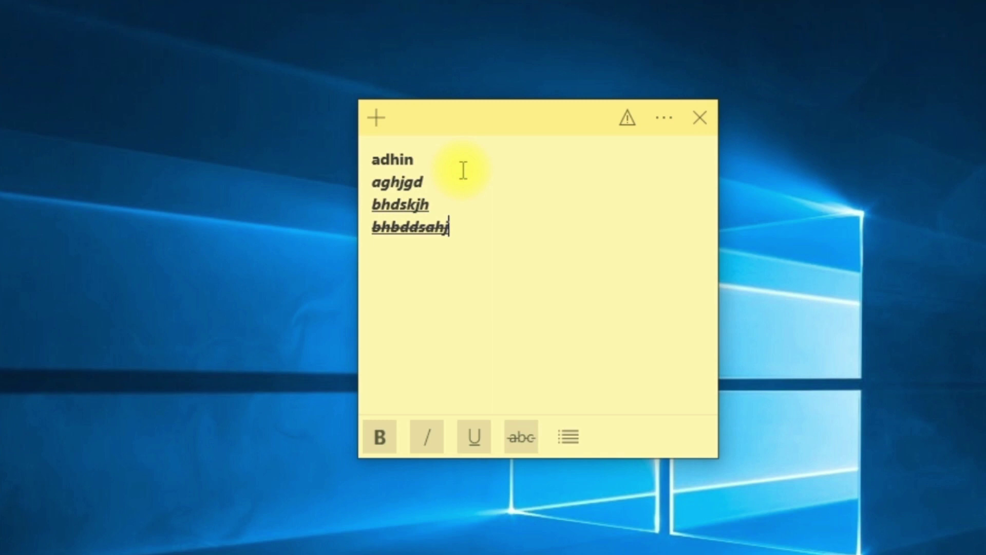
{"action": "key", "text": "Return"}
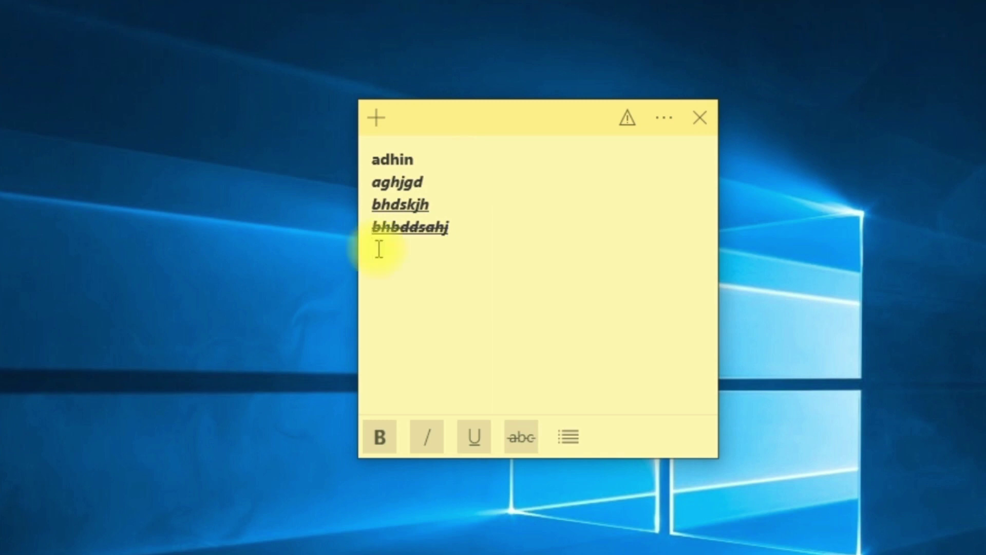
{"action": "key", "text": "ctrl+shift+l"}
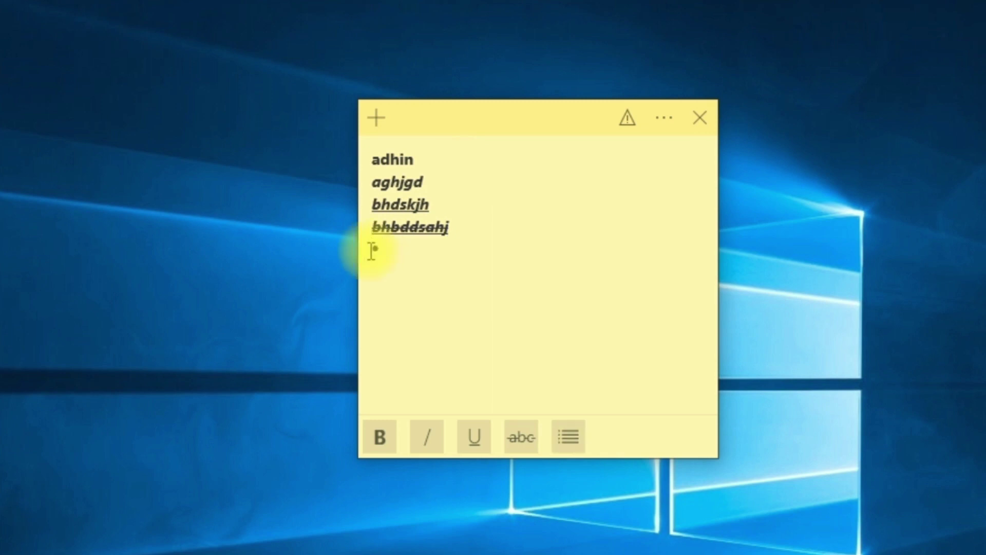
{"action": "type", "text": "saglkhasglk"}
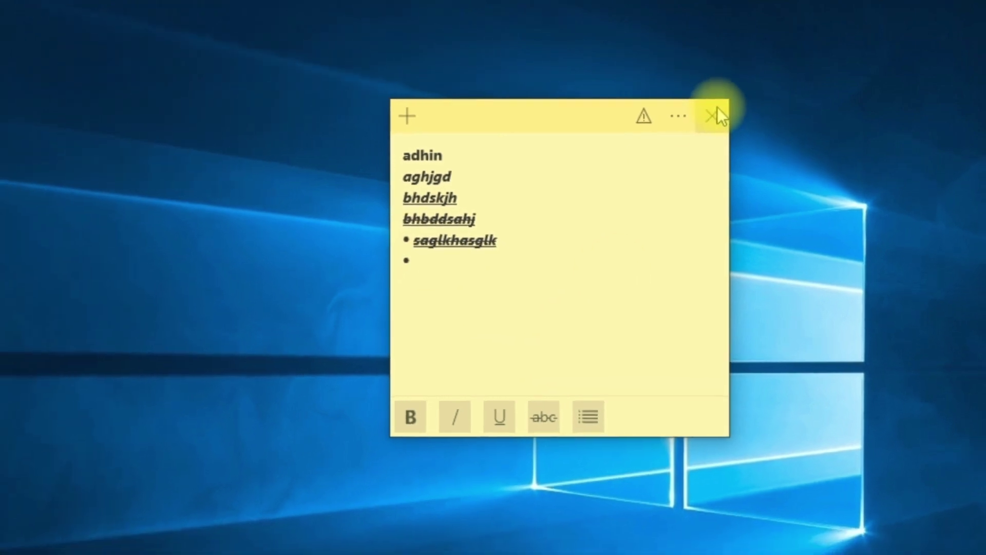
{"action": "left_click", "coordinate": [700, 118]}
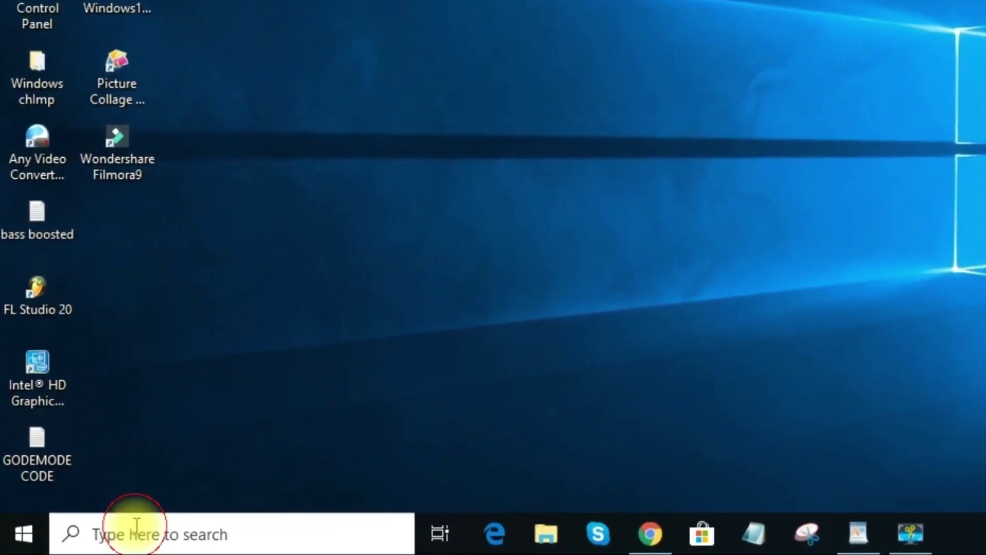
- Search 'quick', launch Quick Assist, and drag its window toward the lower right
{"action": "left_click", "coordinate": [113, 531]}
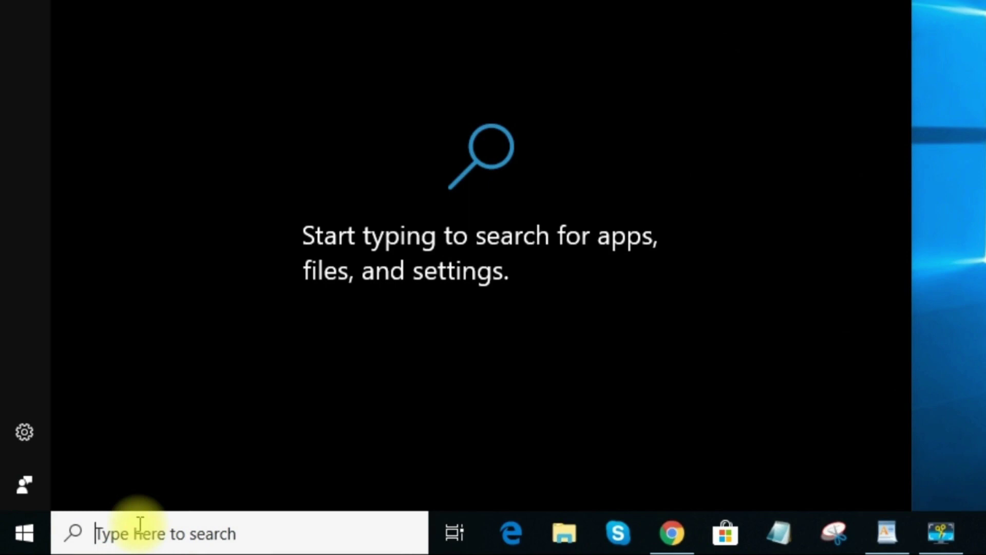
{"action": "type", "text": "quic"}
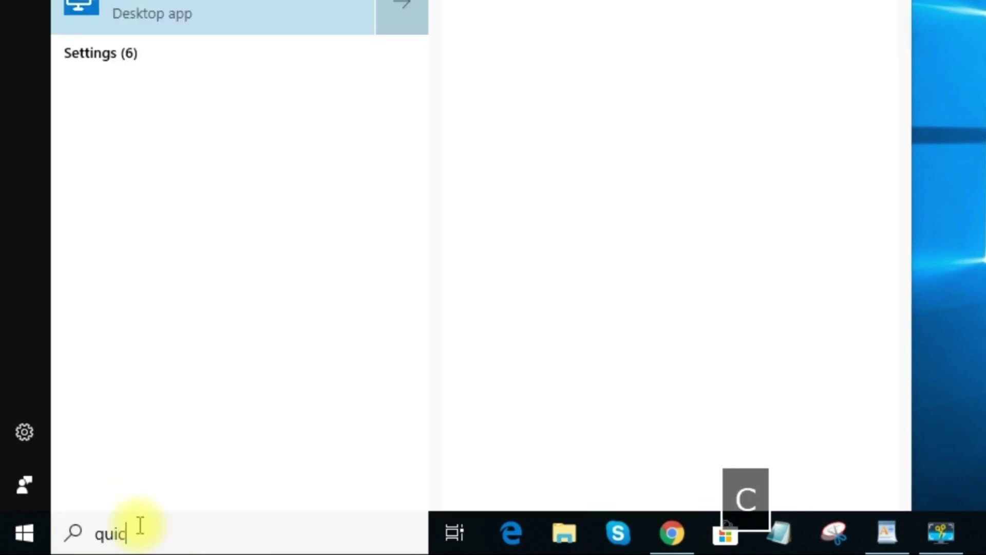
{"action": "type", "text": "k"}
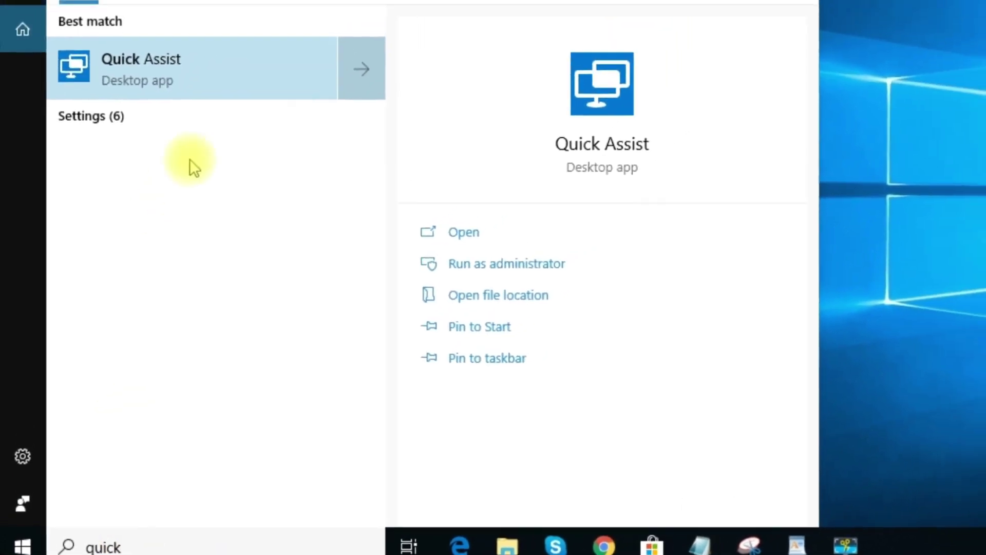
{"action": "left_click", "coordinate": [264, 10]}
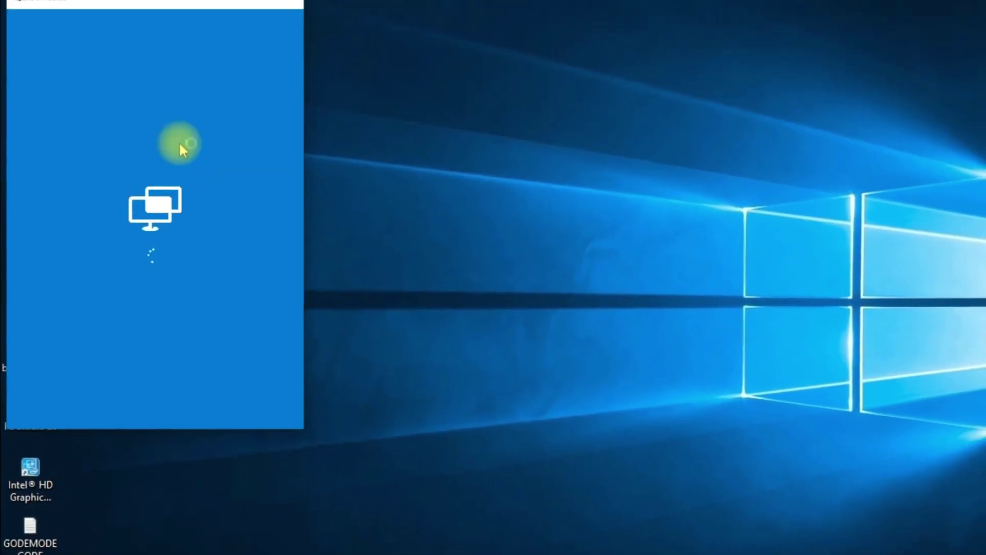
{"action": "left_click_drag", "start_coordinate": [213, 20], "coordinate": [282, 22]}
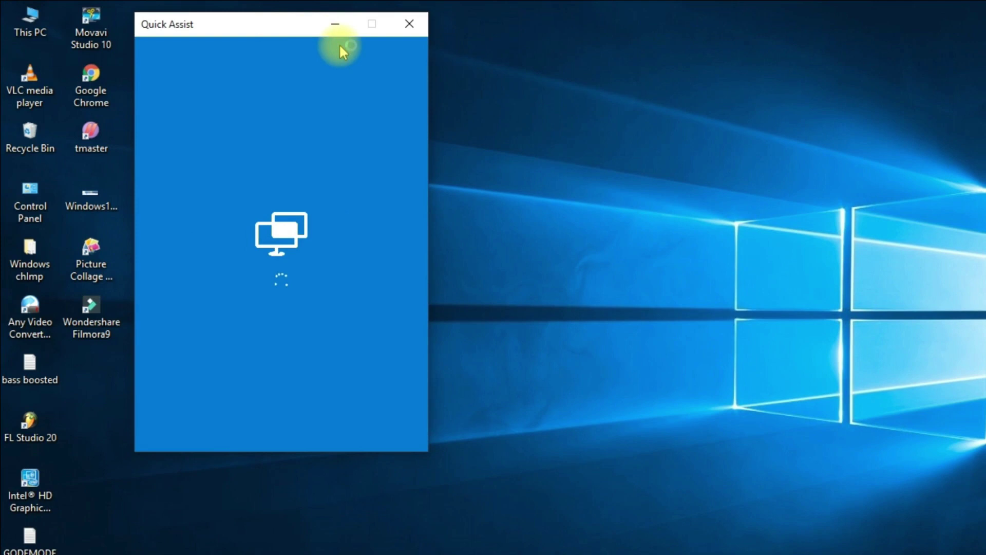
{"action": "left_click_drag", "start_coordinate": [343, 52], "coordinate": [416, 61]}
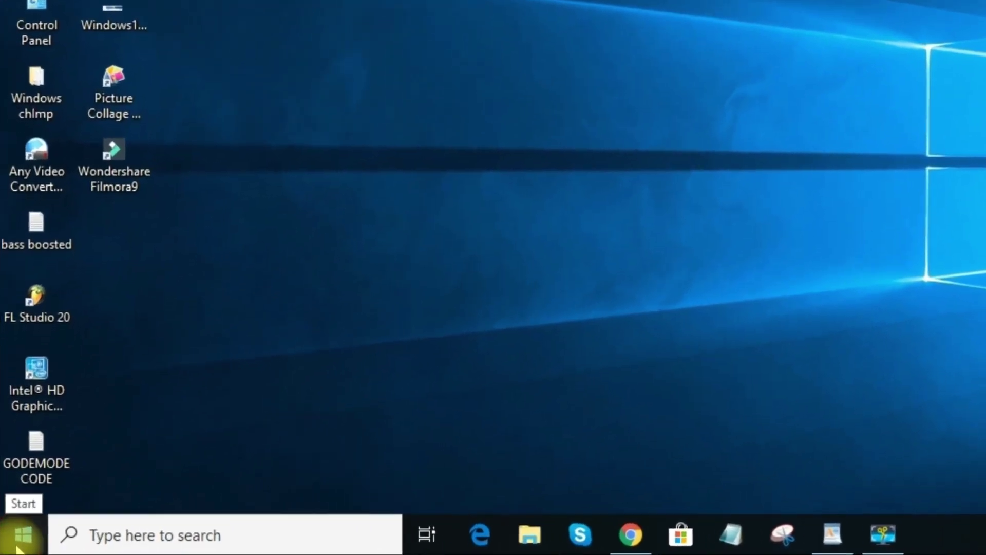
- Turn Night light on in System display settings and slide its colour temperature less warm
{"action": "left_click", "coordinate": [16, 538]}
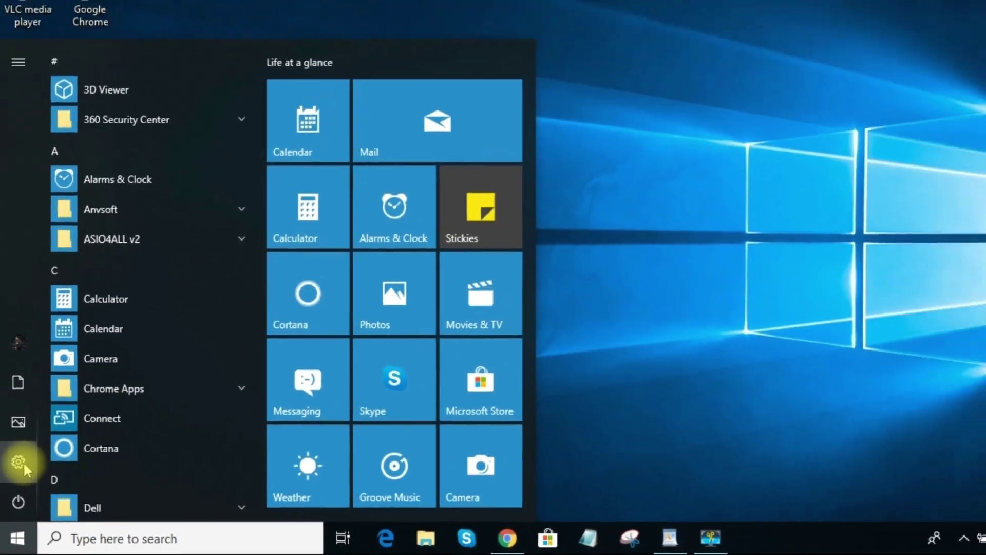
{"action": "left_click", "coordinate": [22, 449]}
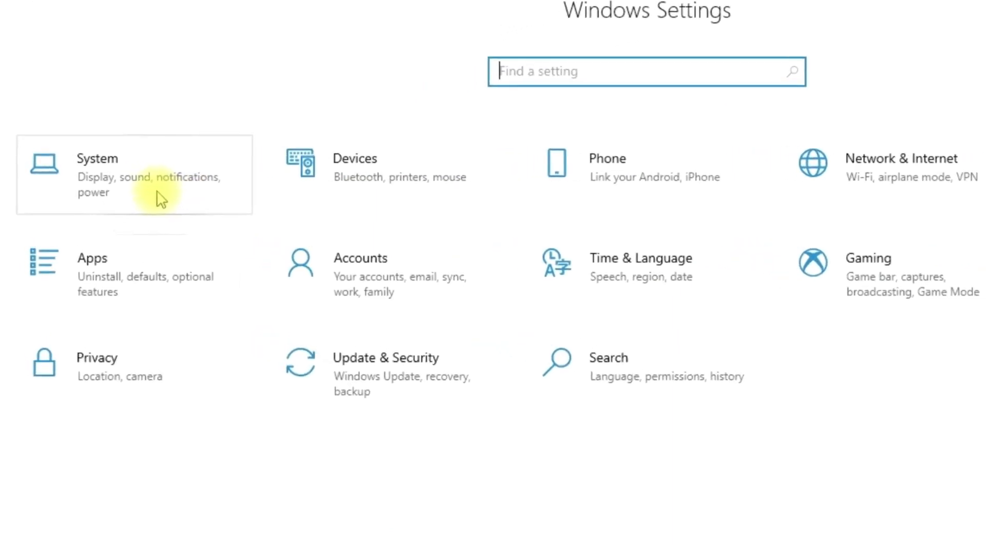
{"action": "left_click", "coordinate": [141, 191]}
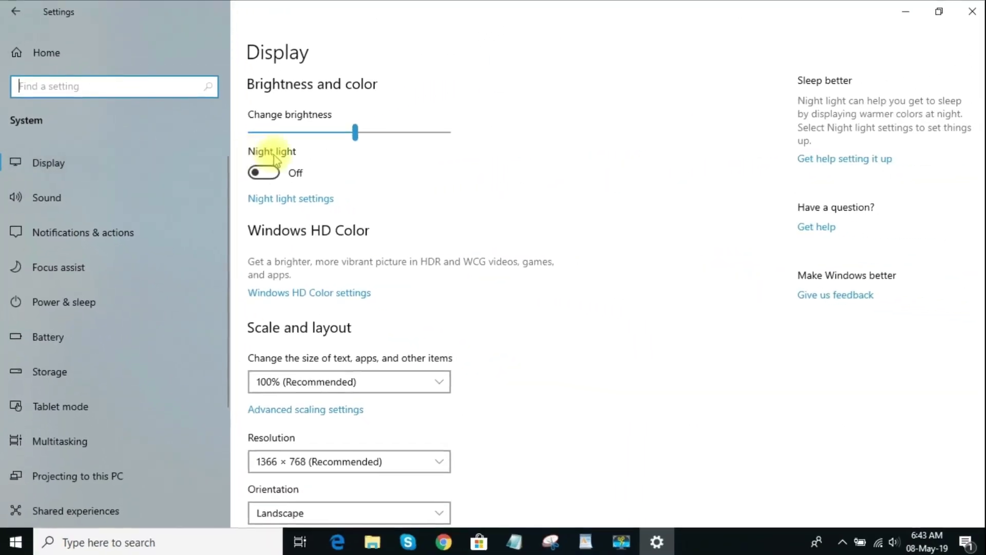
{"action": "left_click", "coordinate": [267, 173]}
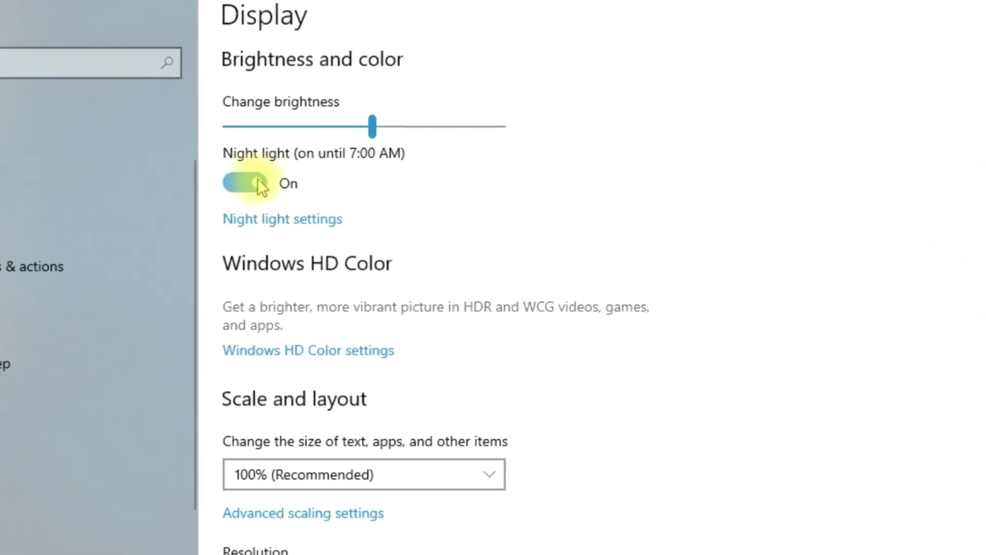
{"action": "left_click", "coordinate": [271, 221]}
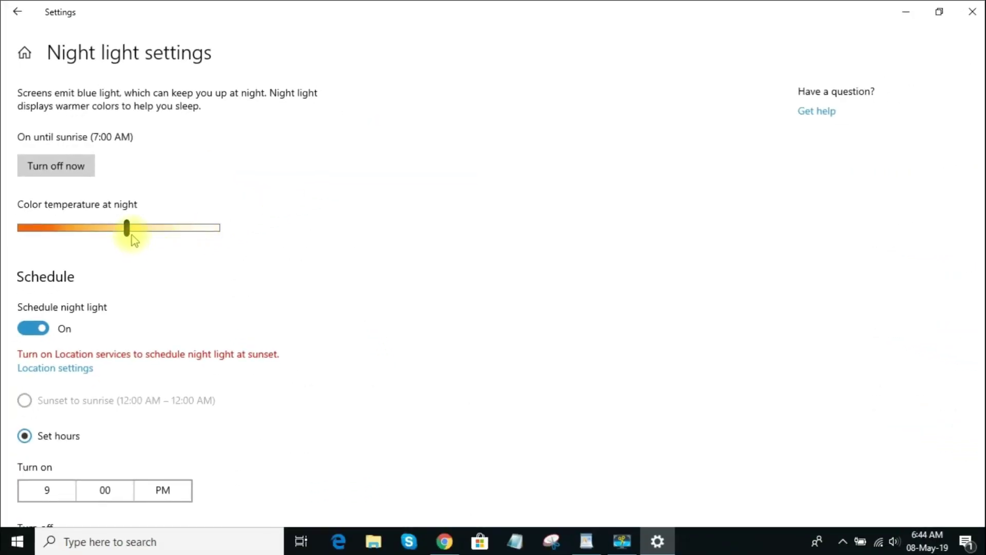
{"action": "left_click_drag", "start_coordinate": [130, 232], "coordinate": [94, 237]}
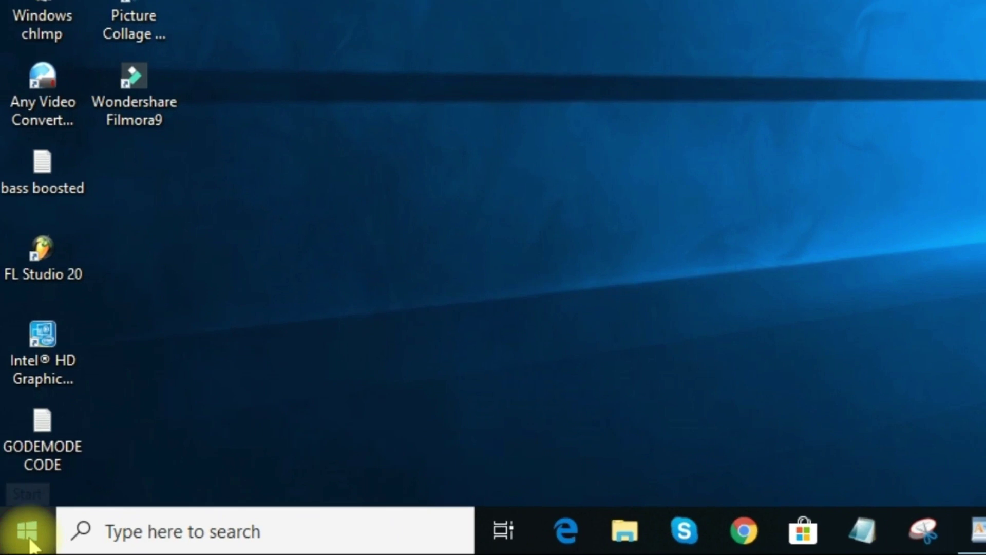
- Check online speech recognition is On under Time & Language > Speech privacy, then close Settings
{"action": "left_click", "coordinate": [29, 541]}
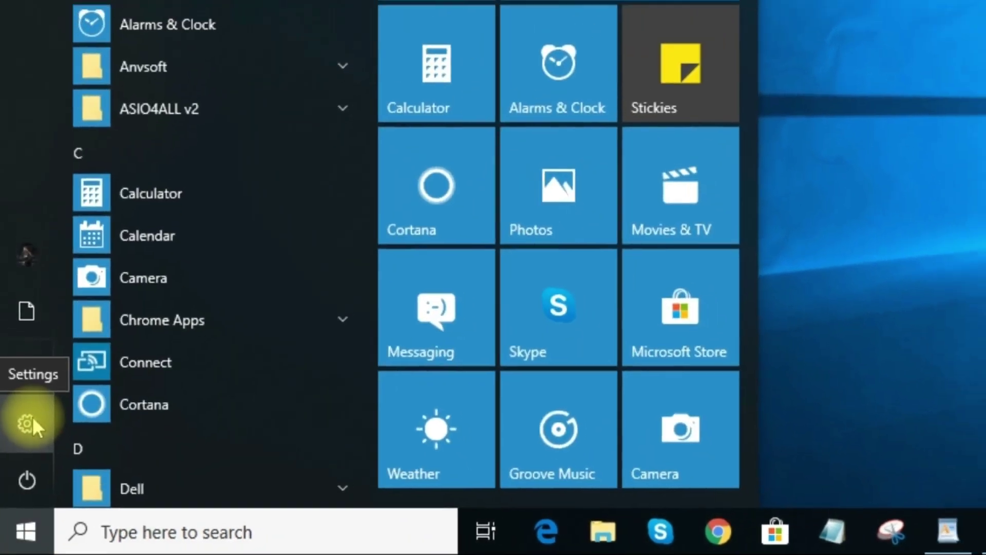
{"action": "left_click", "coordinate": [31, 413]}
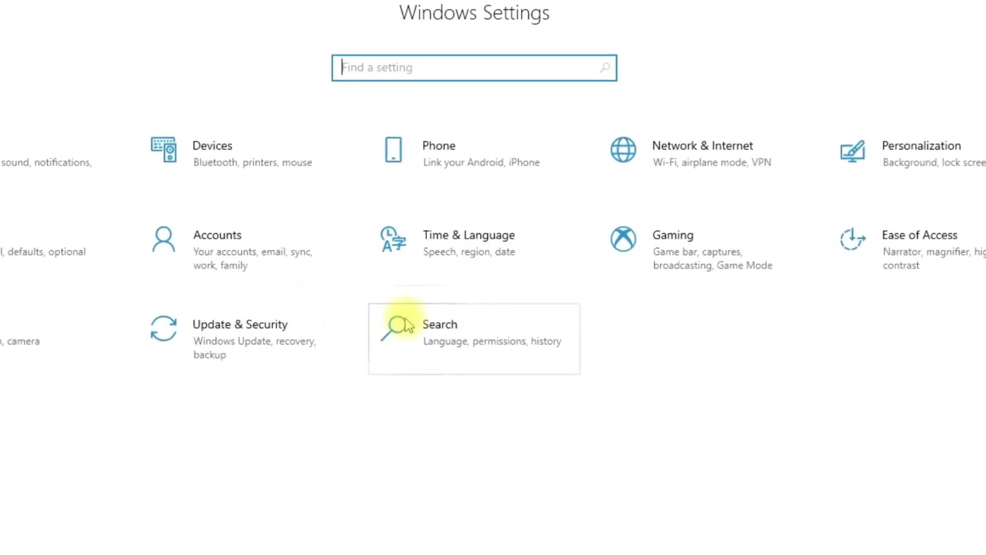
{"action": "left_click", "coordinate": [429, 257]}
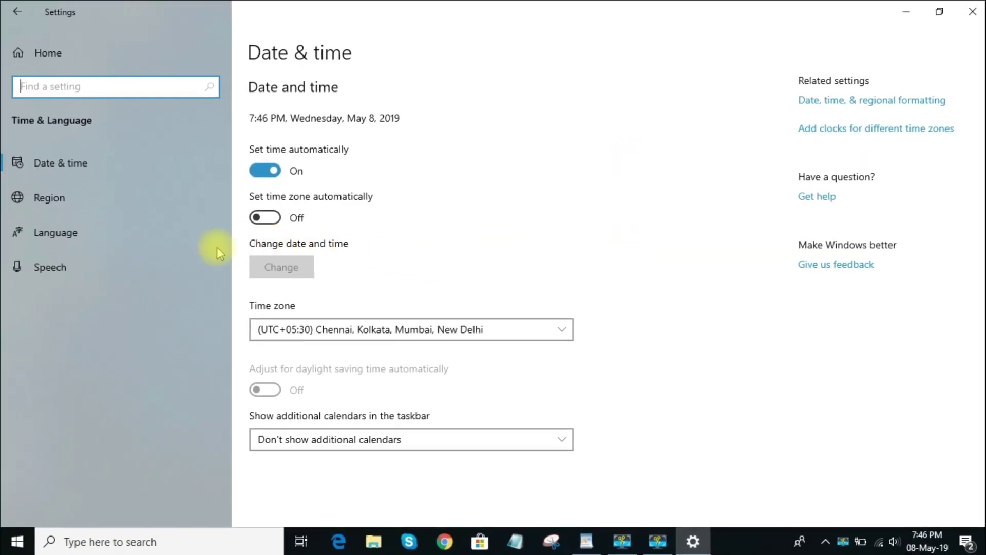
{"action": "left_click", "coordinate": [161, 262]}
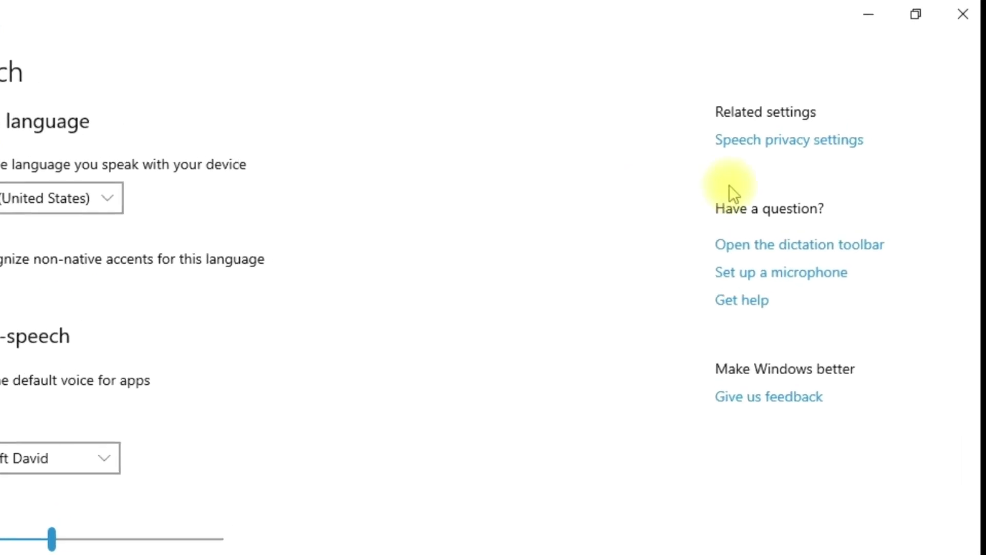
{"action": "left_click", "coordinate": [771, 141]}
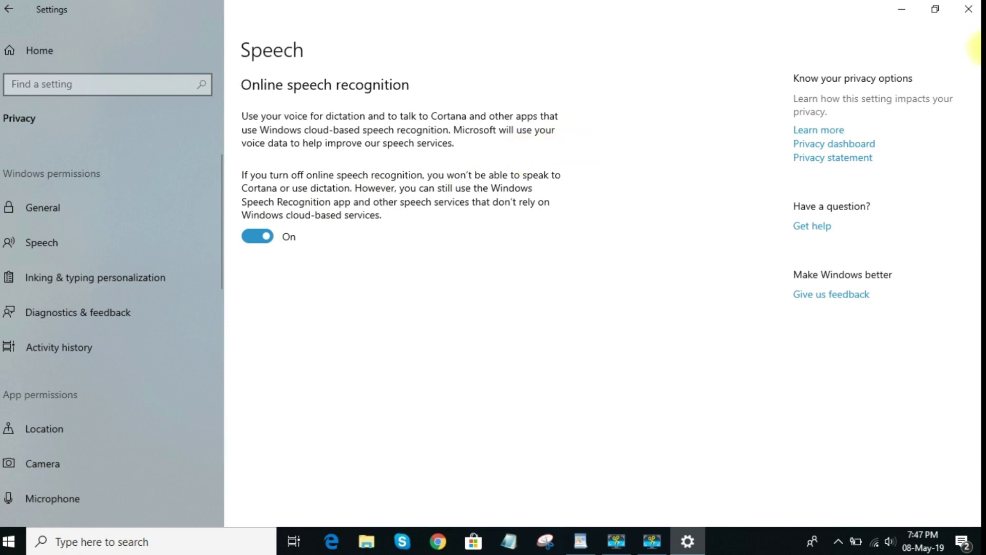
{"action": "left_click", "coordinate": [964, 9]}
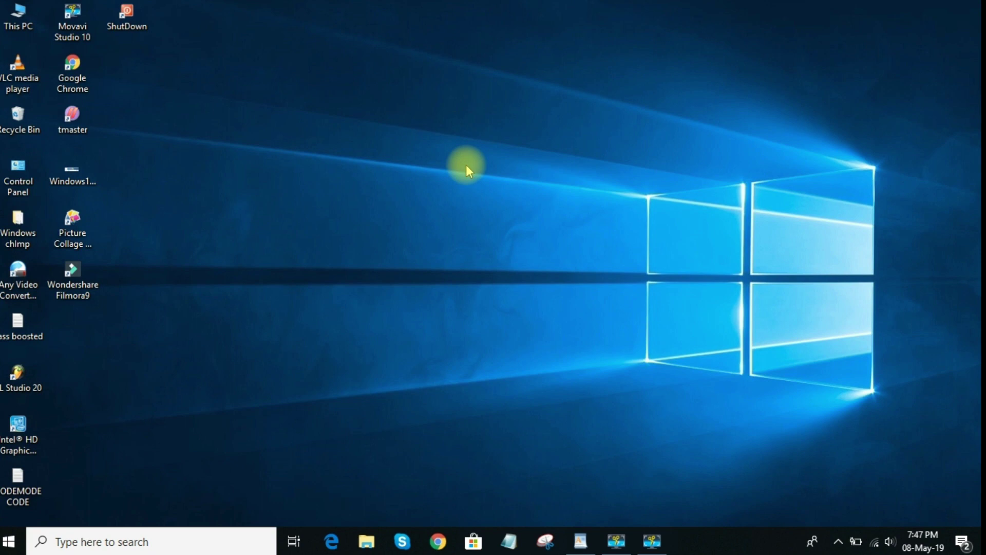
{"action": "key", "text": "super+h"}
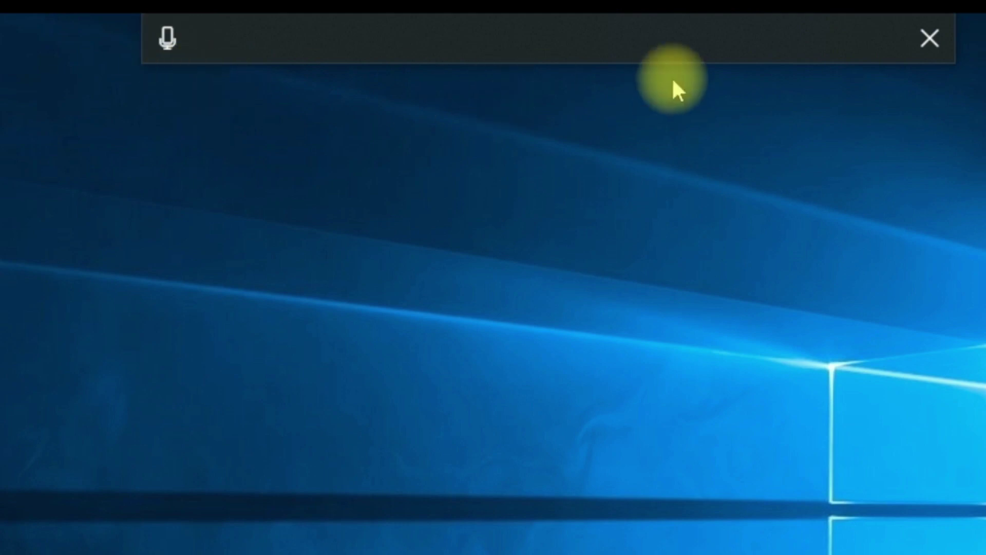
{"action": "left_click", "coordinate": [930, 38]}
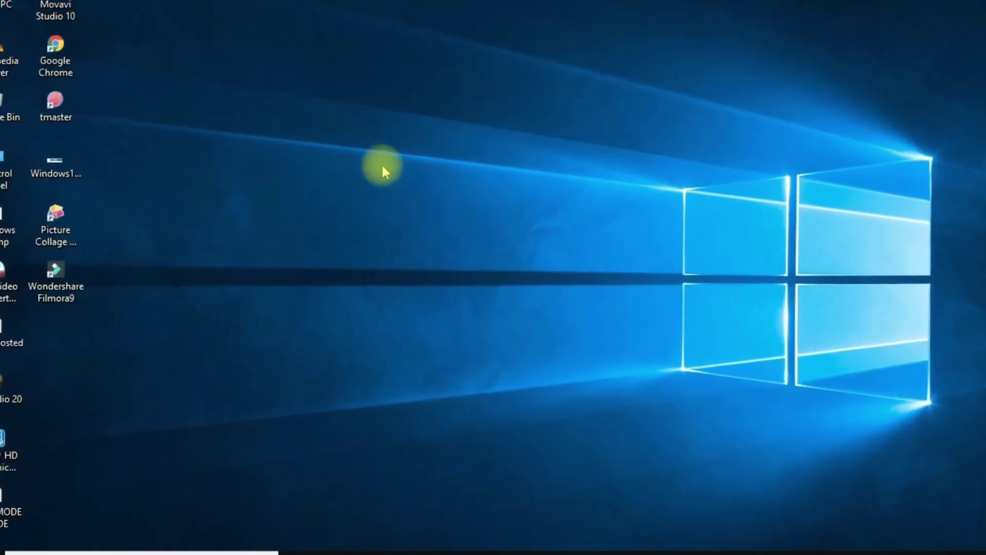
- Start a new desktop shortcut and copy the %windir%\System32\SlideToShutDown.exe path from Notepad
{"action": "right_click", "coordinate": [338, 154]}
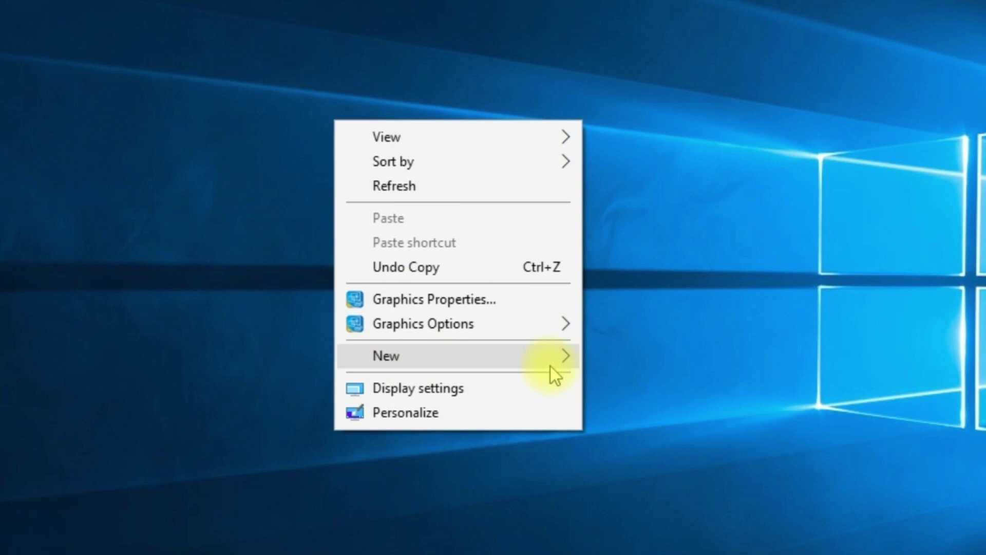
{"action": "mouse_move", "coordinate": [554, 356]}
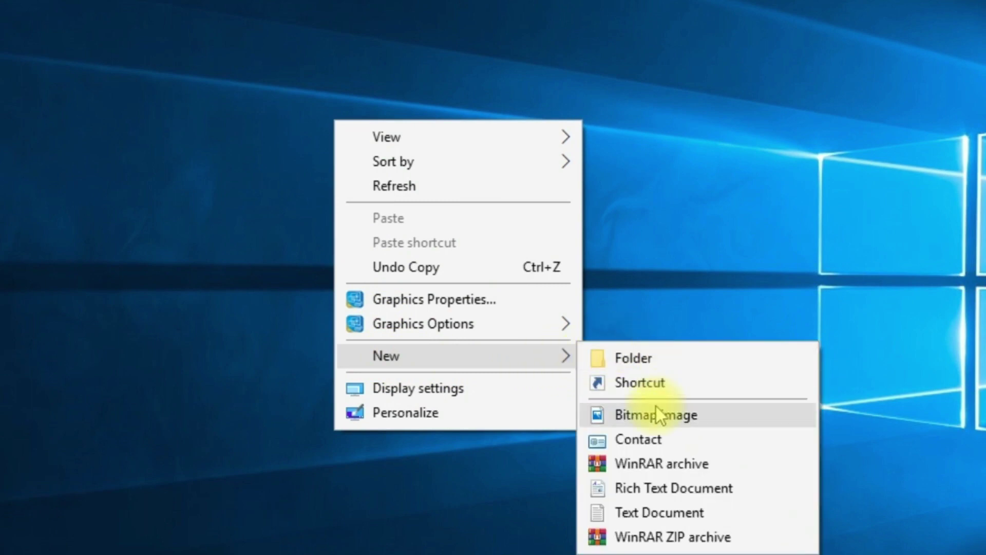
{"action": "left_click", "coordinate": [644, 386]}
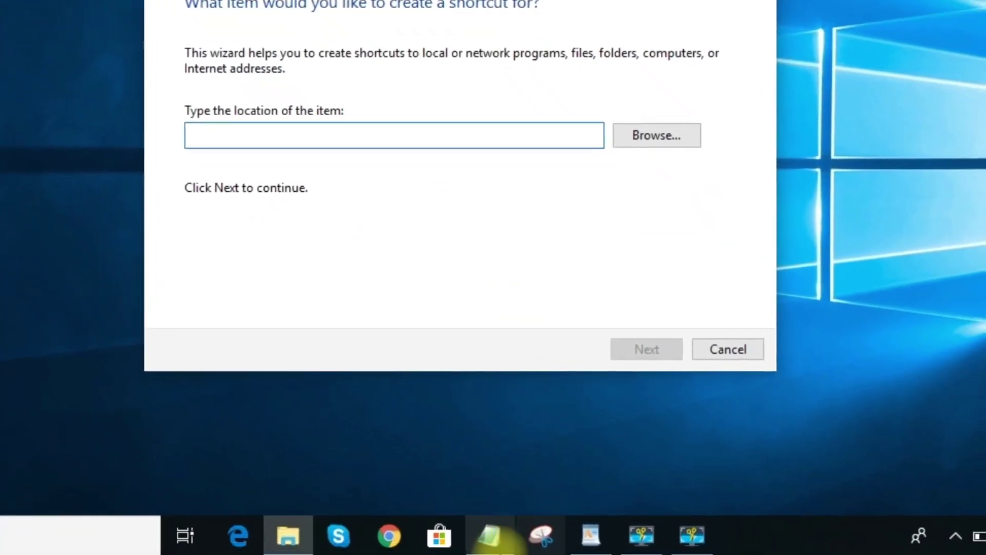
{"action": "left_click", "coordinate": [490, 535]}
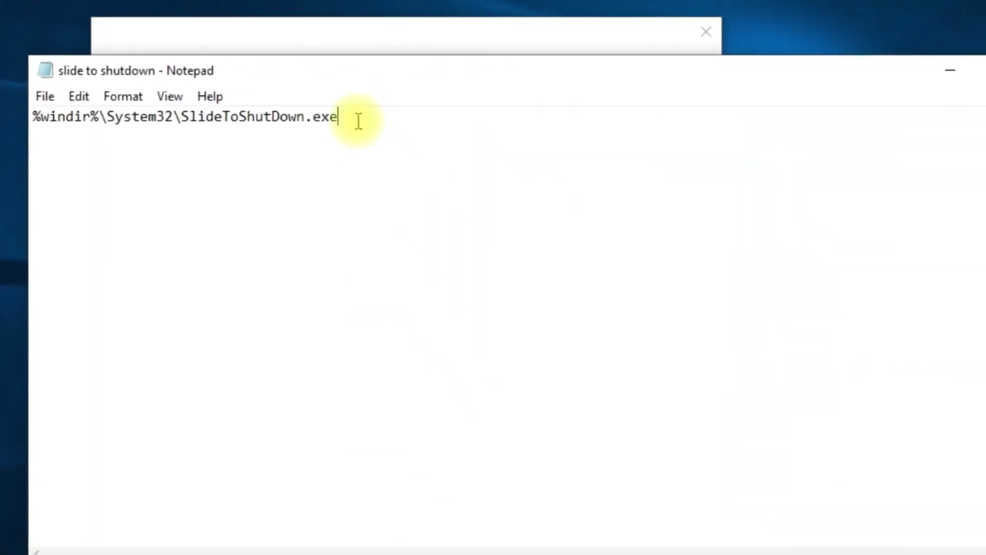
{"action": "left_click_drag", "start_coordinate": [358, 121], "coordinate": [7, 117]}
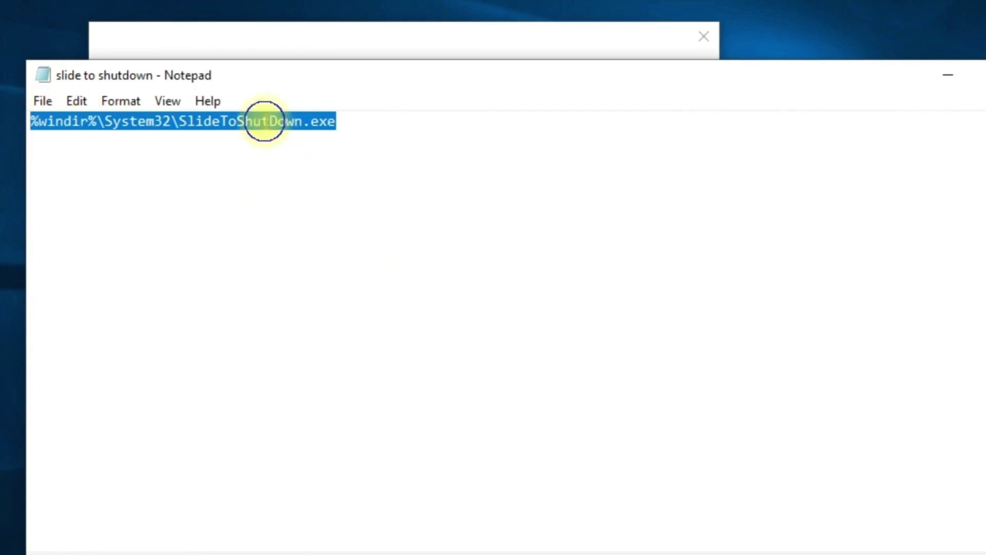
{"action": "right_click", "coordinate": [264, 121]}
{"action": "left_click", "coordinate": [323, 190]}
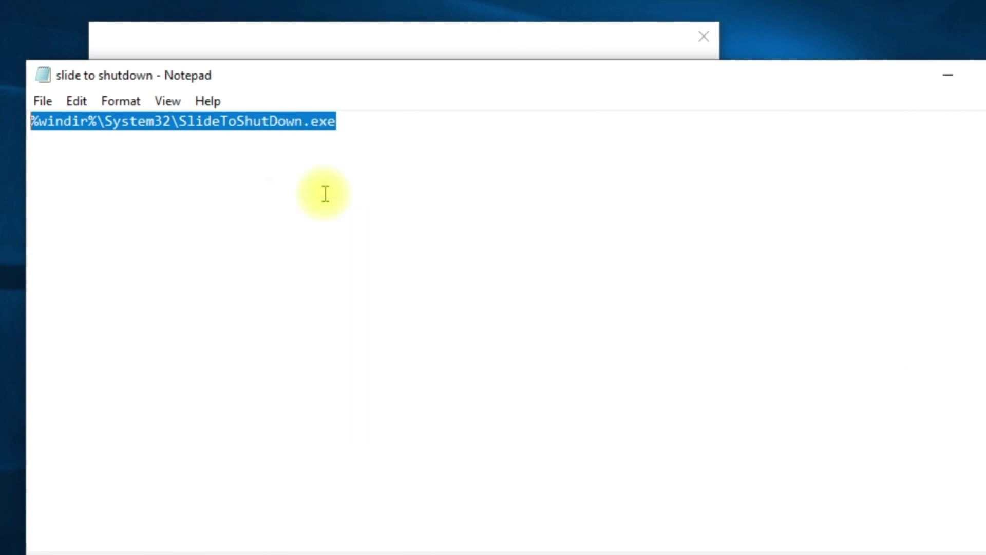
- Paste the path as the shortcut location and finish it with the name SlideToShutDown
{"action": "left_click", "coordinate": [590, 44]}
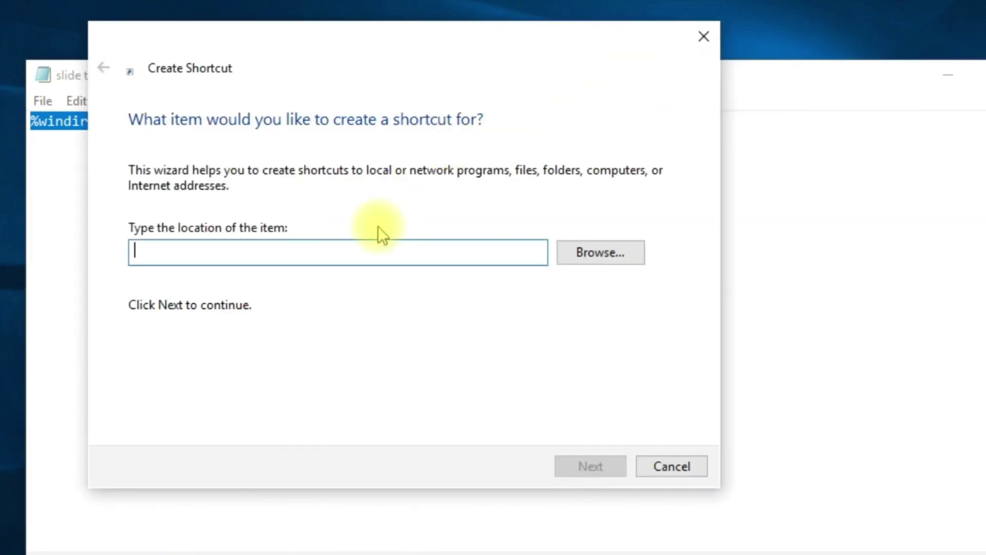
{"action": "left_click", "coordinate": [349, 254]}
{"action": "right_click", "coordinate": [349, 255]}
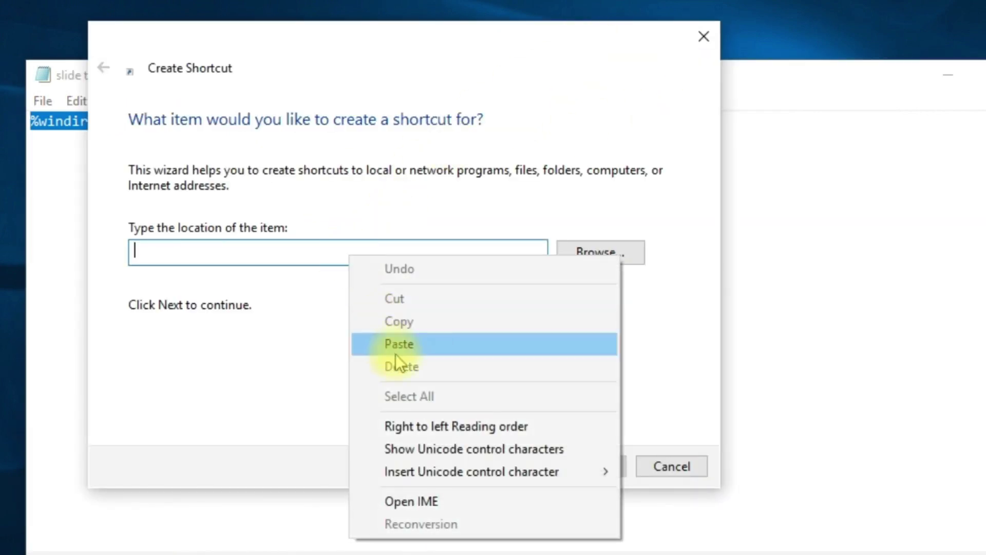
{"action": "left_click", "coordinate": [381, 342]}
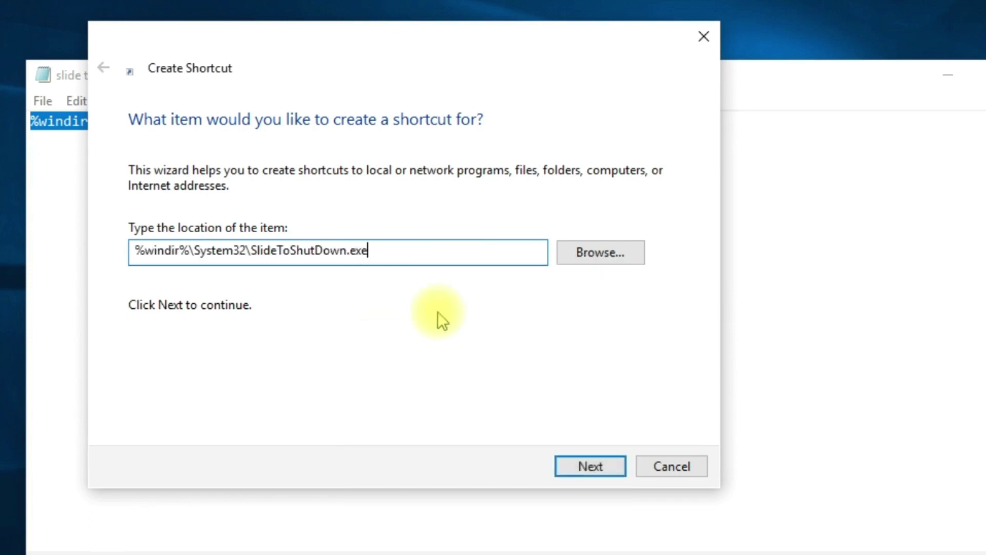
{"action": "left_click", "coordinate": [590, 469]}
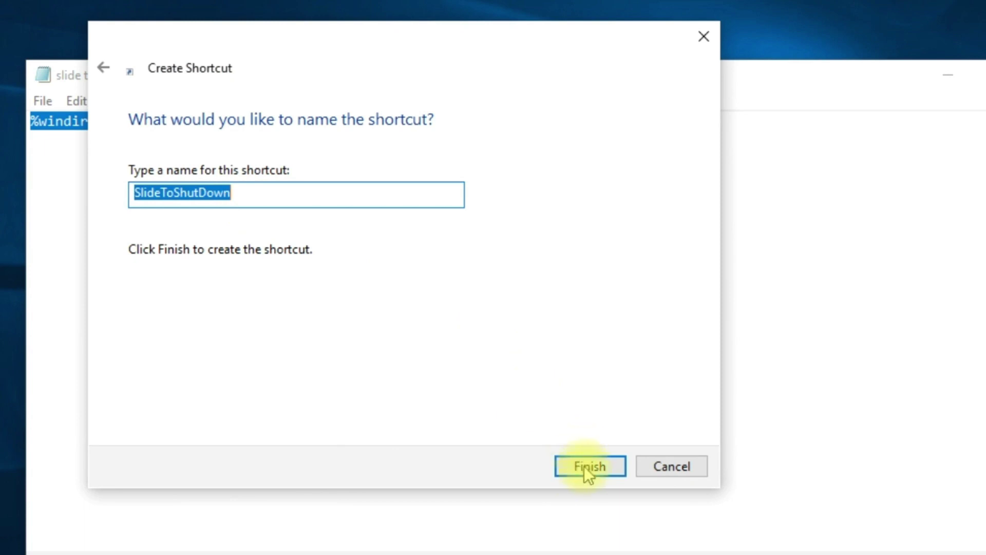
{"action": "left_click", "coordinate": [587, 470]}
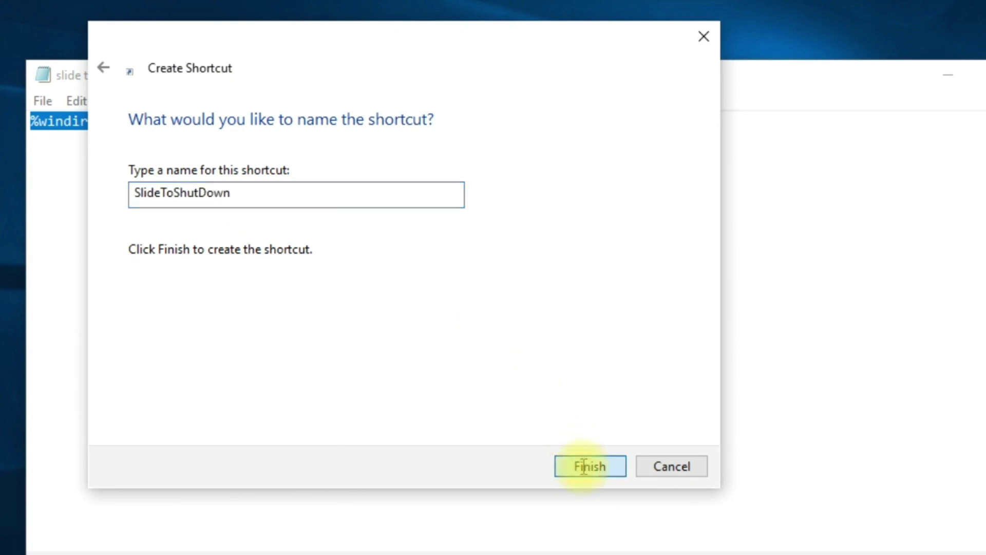
{"action": "left_click", "coordinate": [957, 69]}
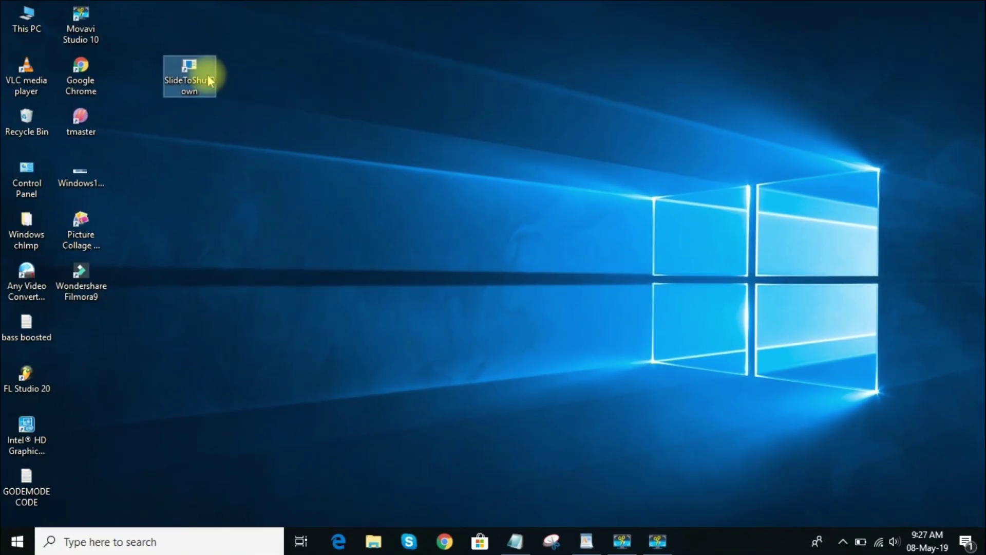
- Run the SlideToShutDown shortcut and drag its panel to the bottom to shut down
{"action": "double_click", "coordinate": [208, 77]}
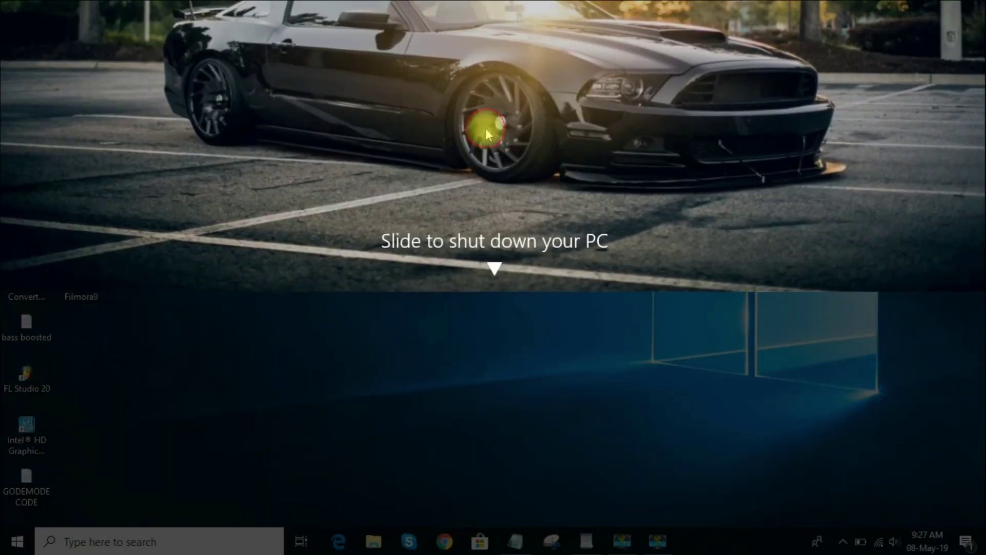
{"action": "left_click_drag", "start_coordinate": [485, 128], "coordinate": [499, 350]}
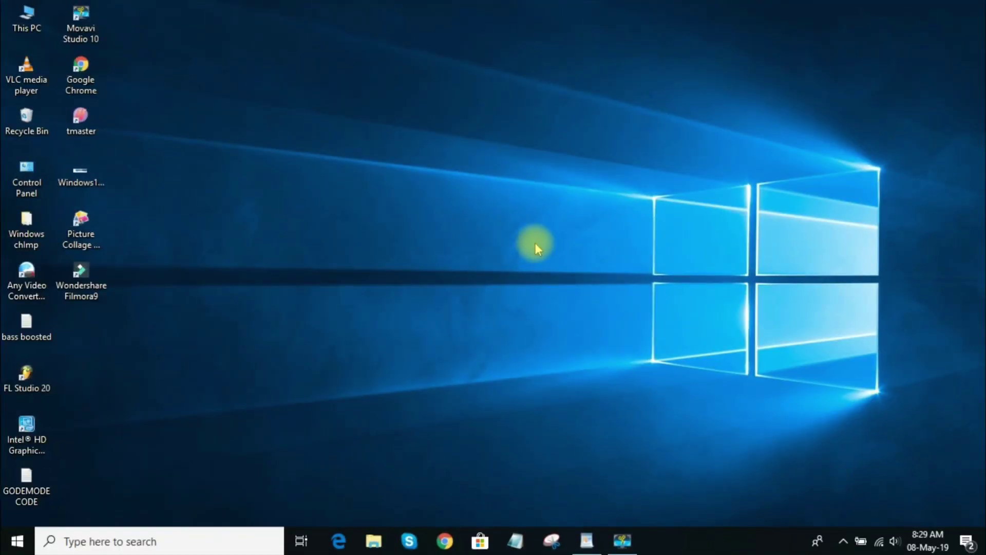
{"action": "key", "text": "super+period"}
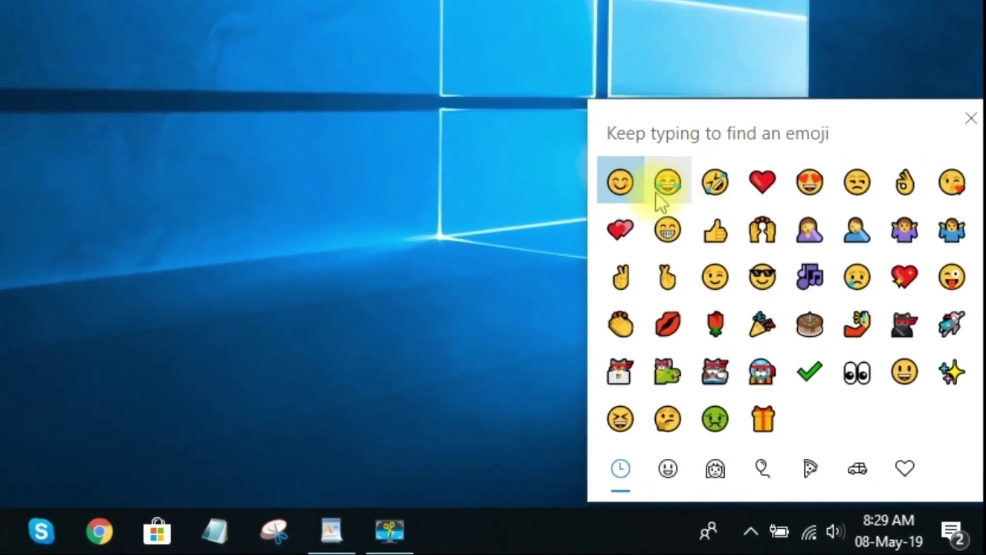
{"action": "left_click", "coordinate": [690, 217]}
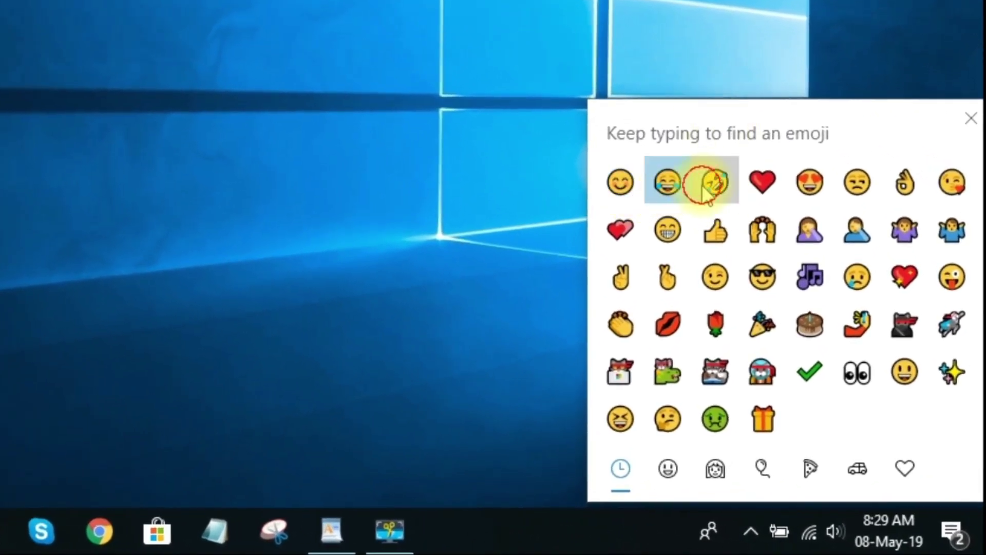
{"action": "left_click", "coordinate": [715, 184]}
{"action": "left_click", "coordinate": [777, 185]}
{"action": "left_click", "coordinate": [832, 191]}
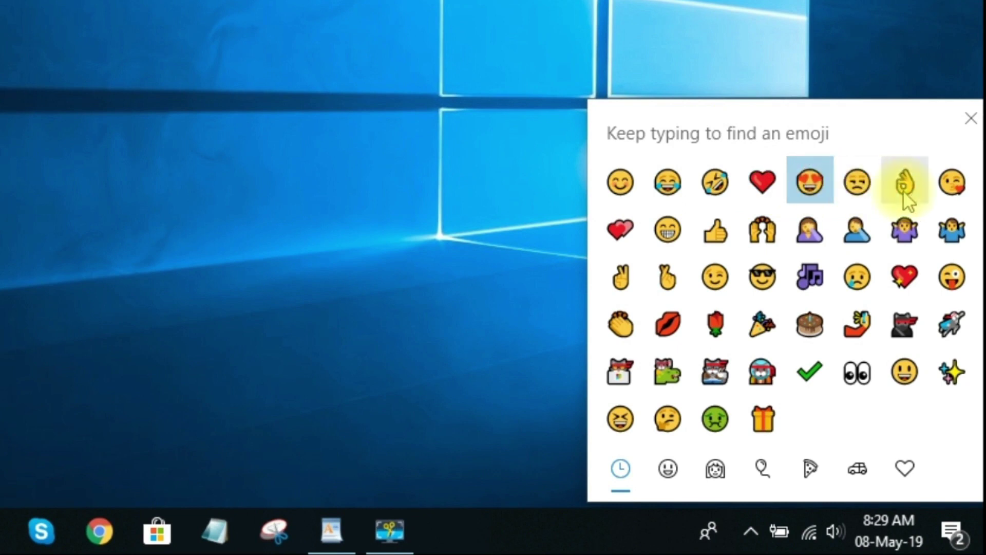
{"action": "left_click", "coordinate": [902, 193]}
{"action": "left_click", "coordinate": [712, 289]}
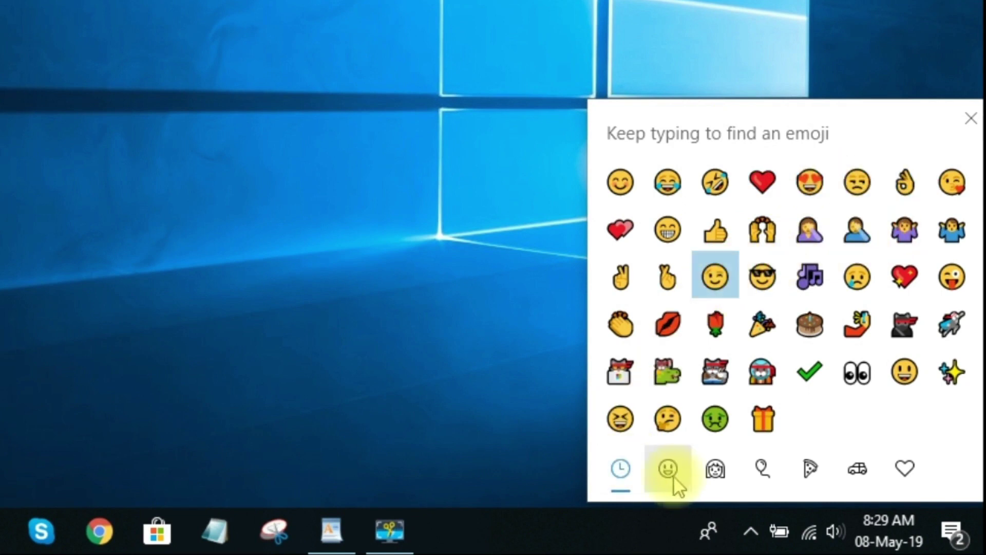
{"action": "left_click", "coordinate": [676, 476]}
{"action": "left_click", "coordinate": [715, 468]}
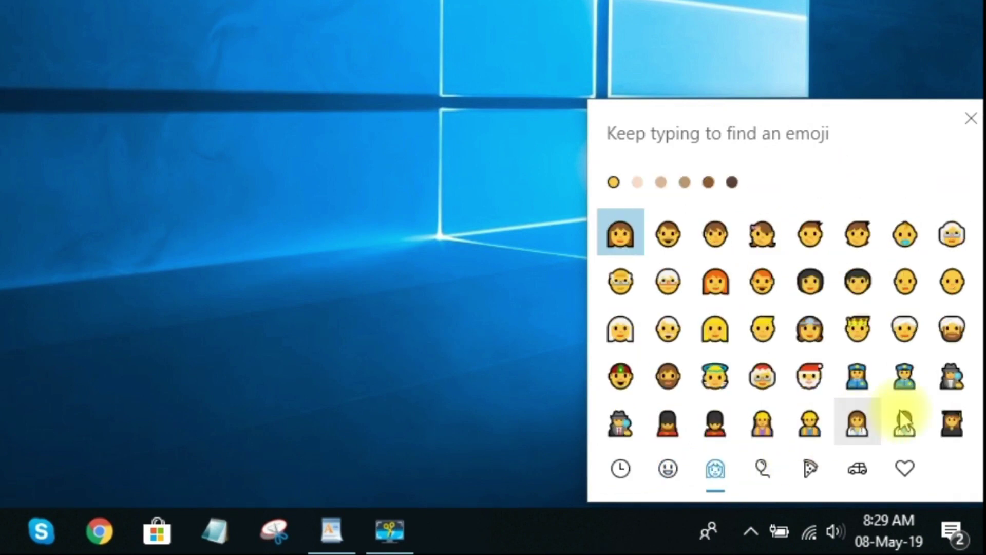
{"action": "left_click_drag", "start_coordinate": [977, 216], "coordinate": [976, 406]}
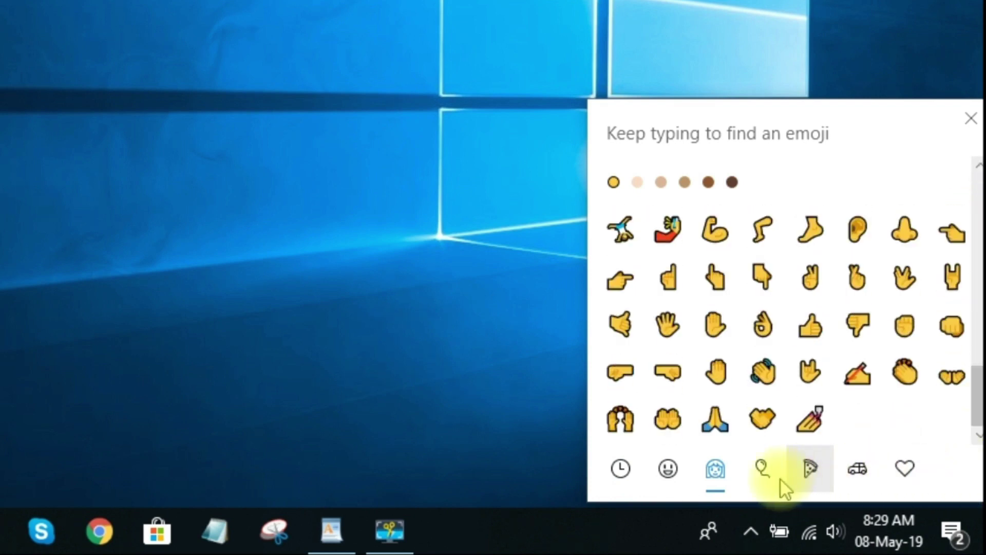
{"action": "left_click", "coordinate": [762, 468]}
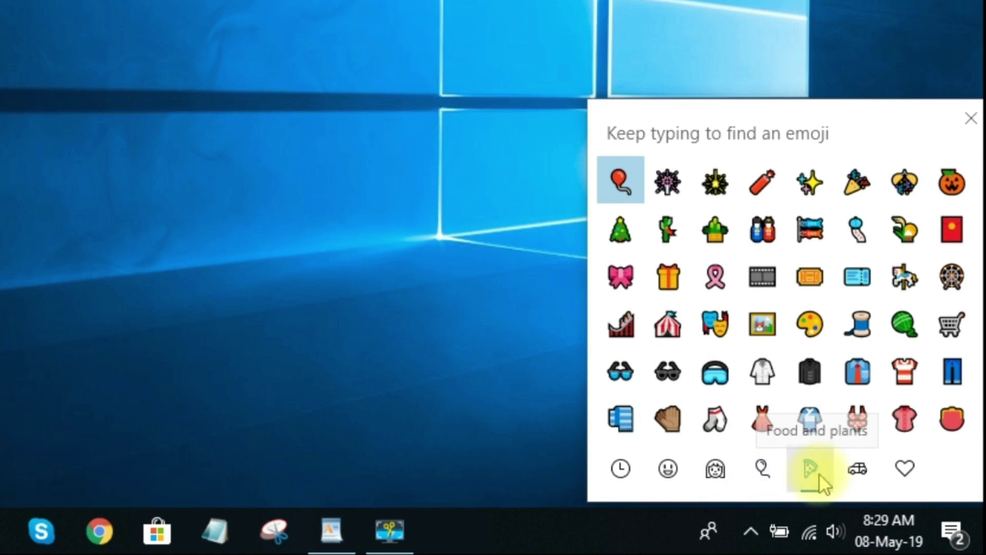
{"action": "left_click", "coordinate": [817, 471]}
{"action": "left_click", "coordinate": [860, 470]}
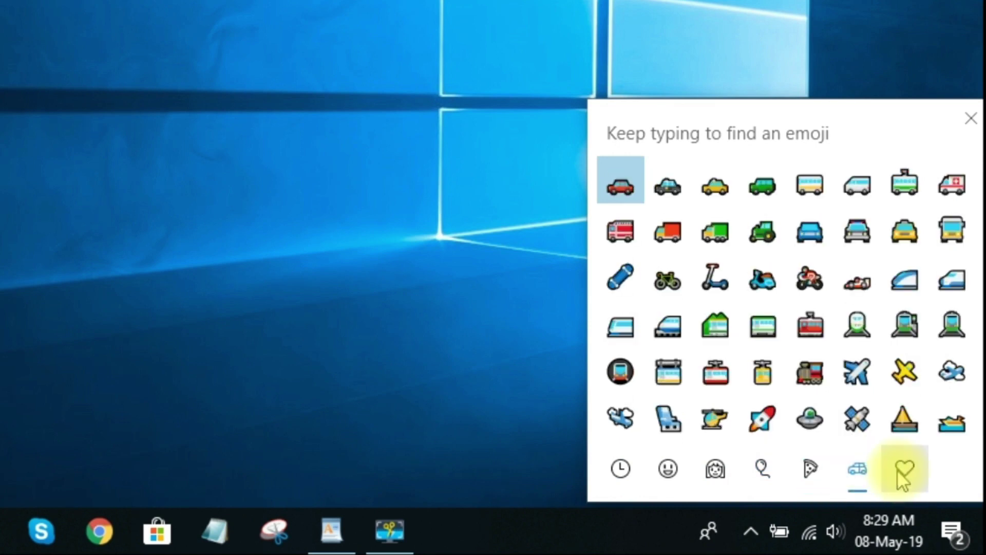
{"action": "left_click", "coordinate": [903, 466]}
{"action": "left_click_drag", "start_coordinate": [979, 226], "coordinate": [942, 149]}
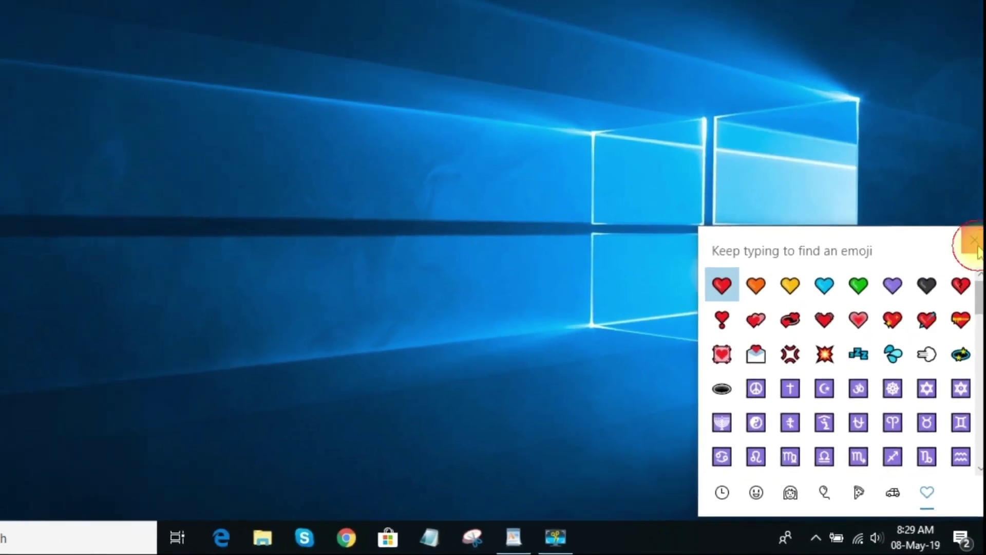
{"action": "left_click", "coordinate": [975, 202]}
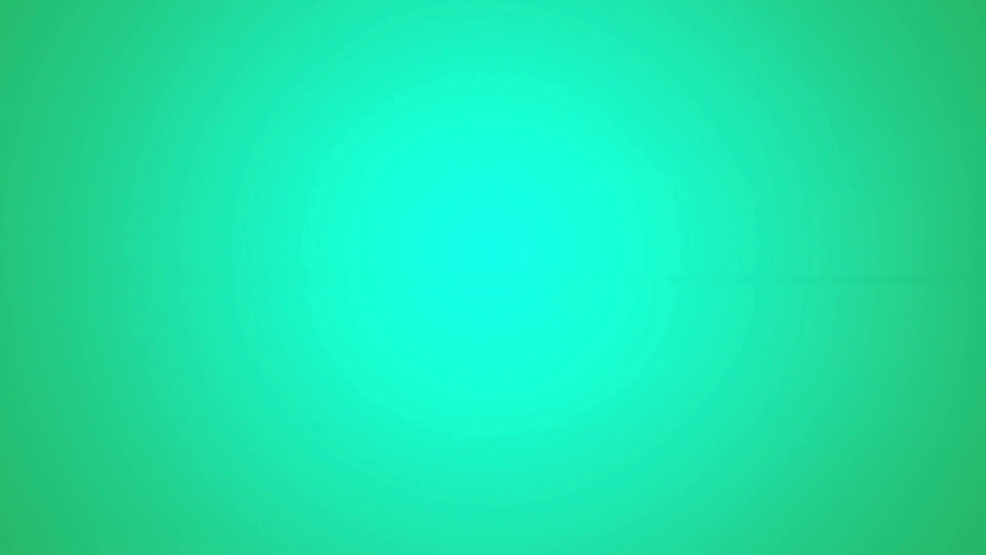